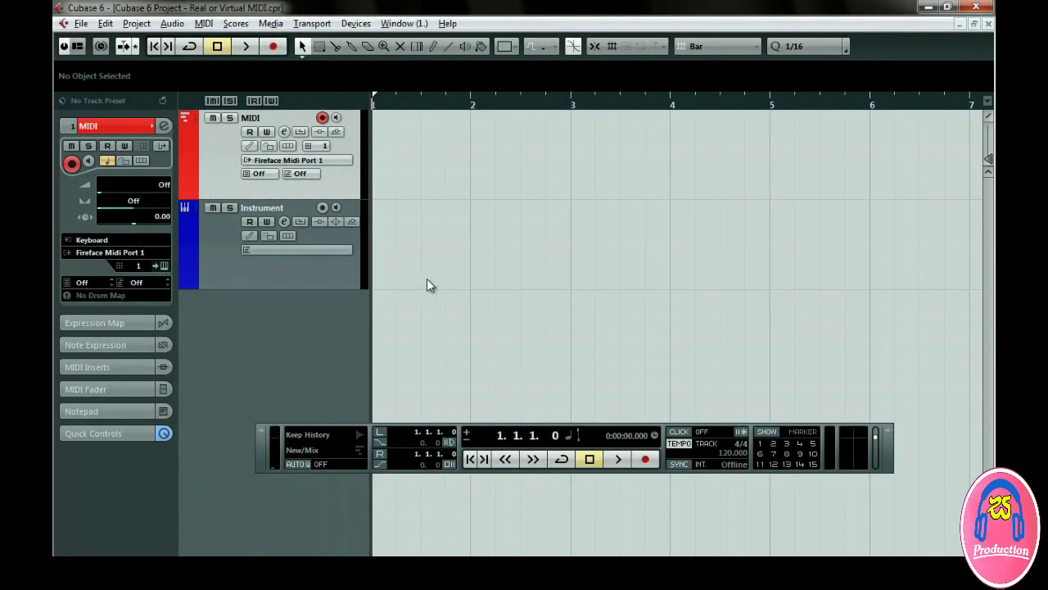
# Keep the MIDI track's output on Fireface Midi Port 1, then open the Instrument track's instrument list.
pyautogui.click(351, 273)
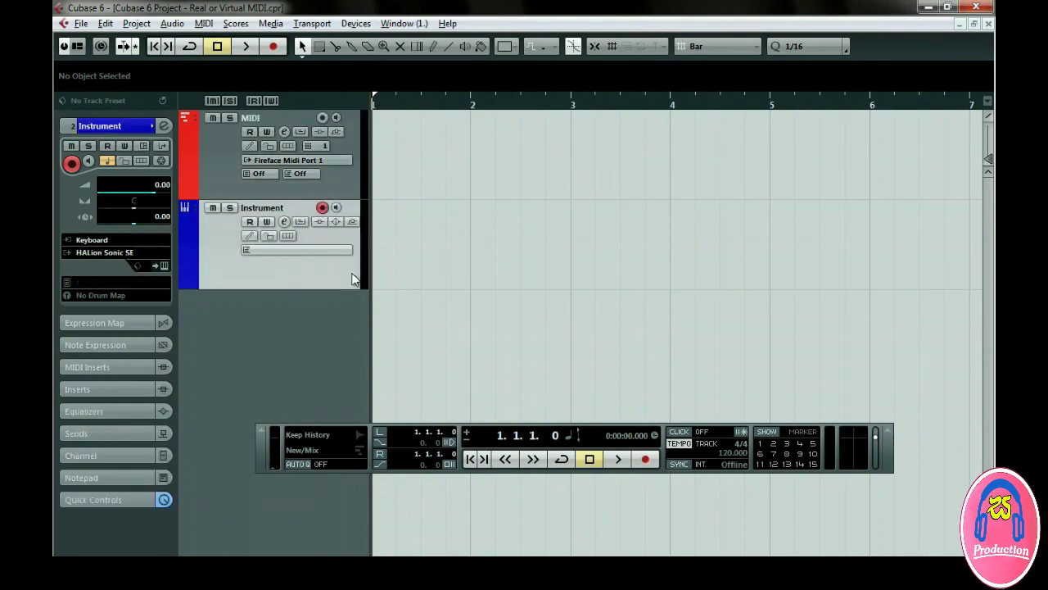
pyautogui.click(357, 187)
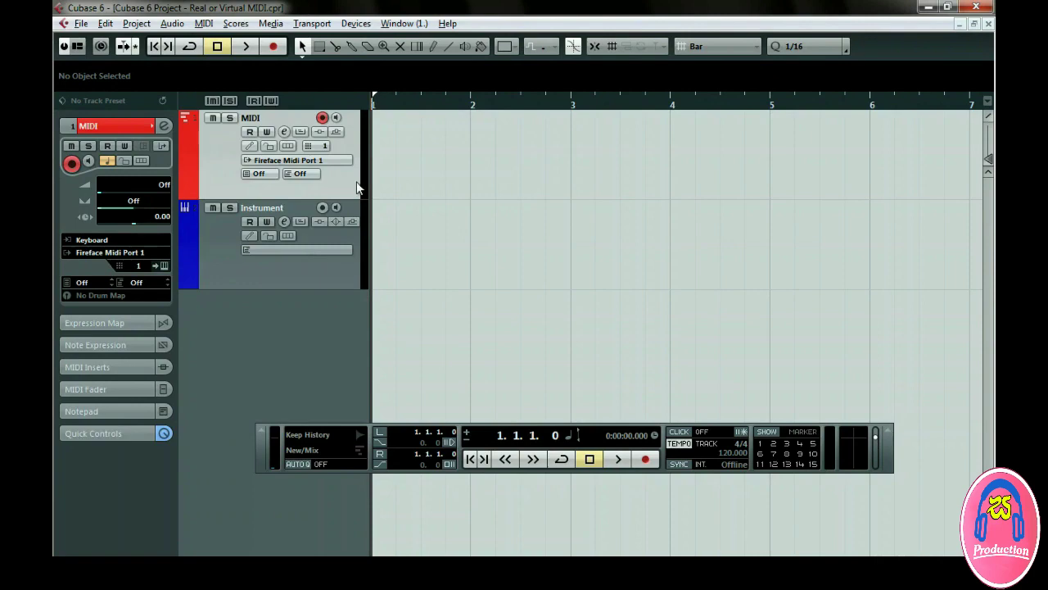
pyautogui.click(326, 160)
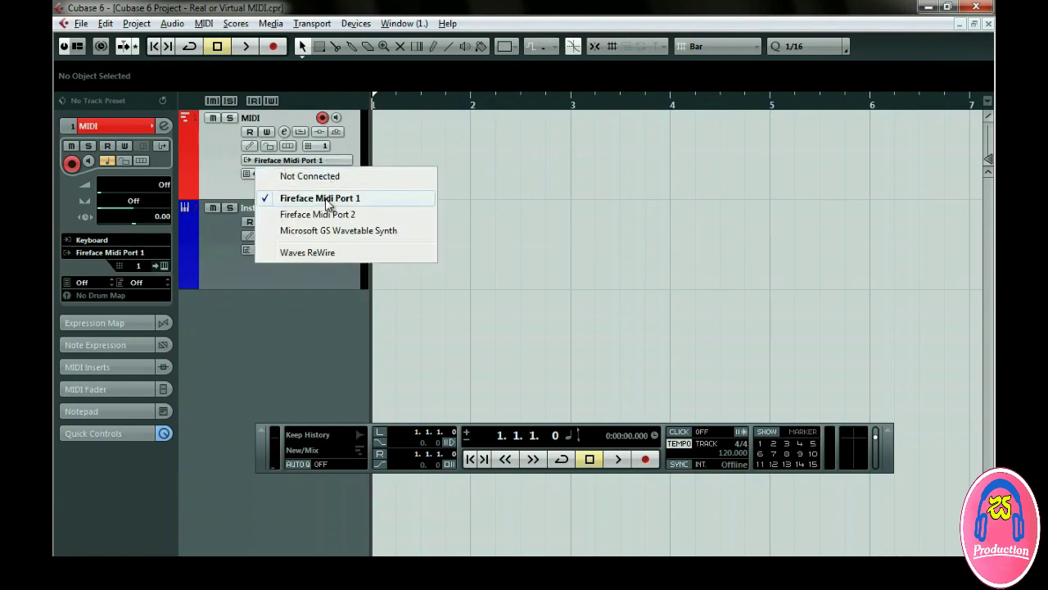
pyautogui.click(325, 199)
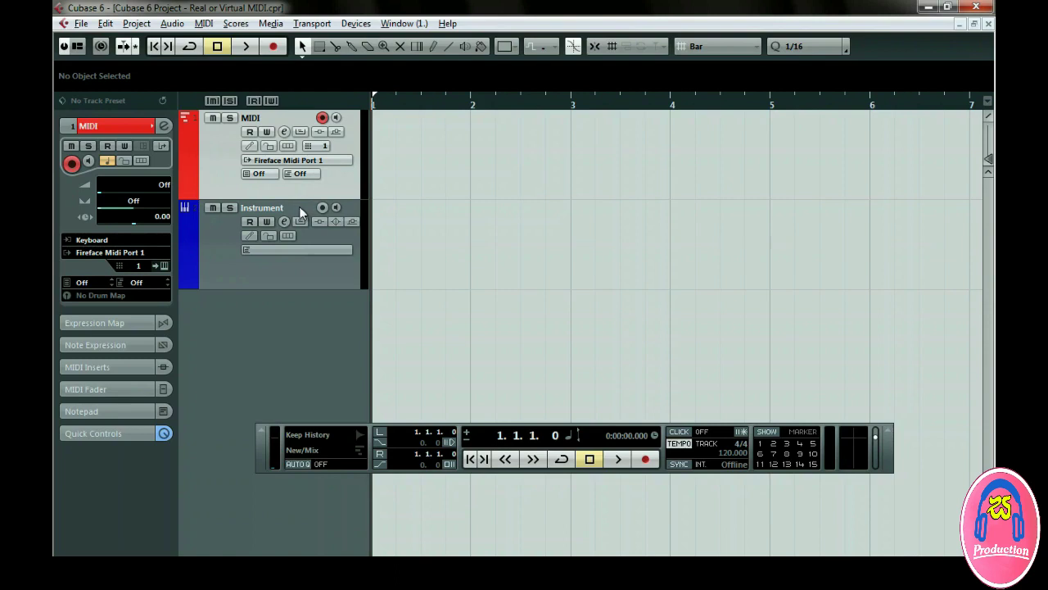
pyautogui.click(300, 212)
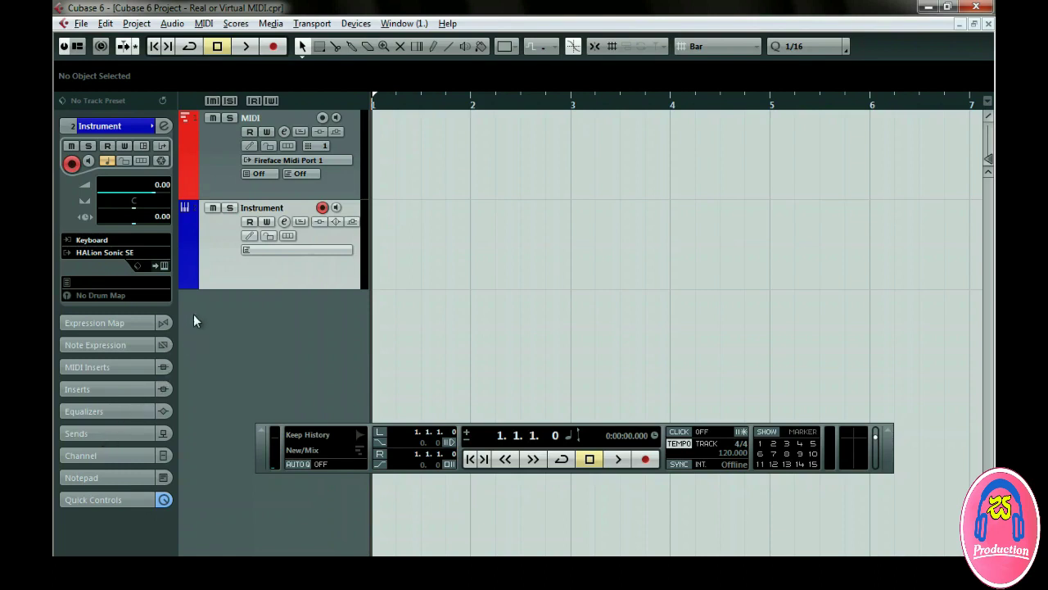
pyautogui.click(130, 254)
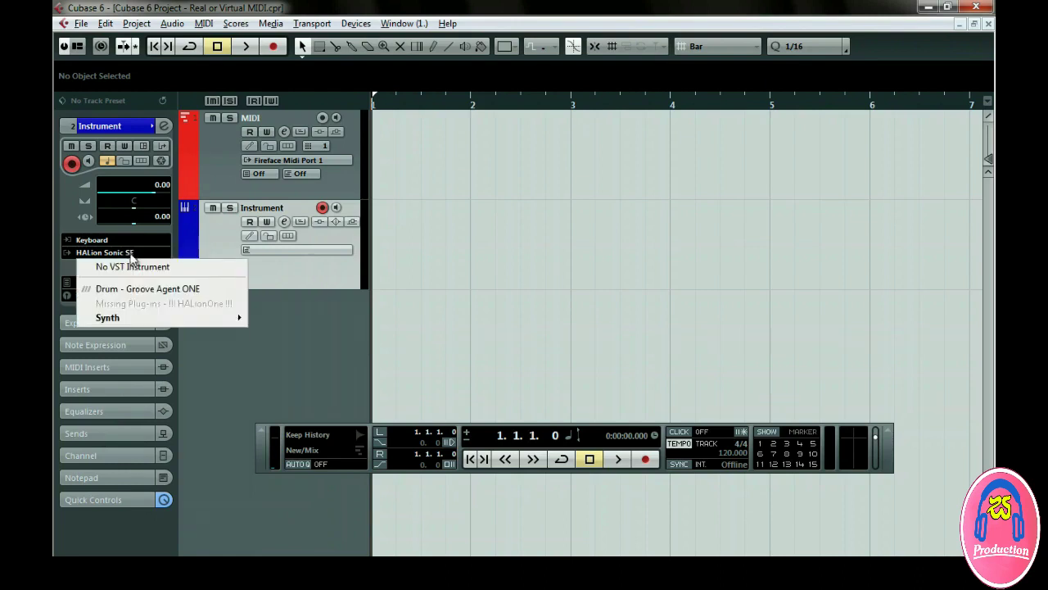
pyautogui.moveTo(132, 324)
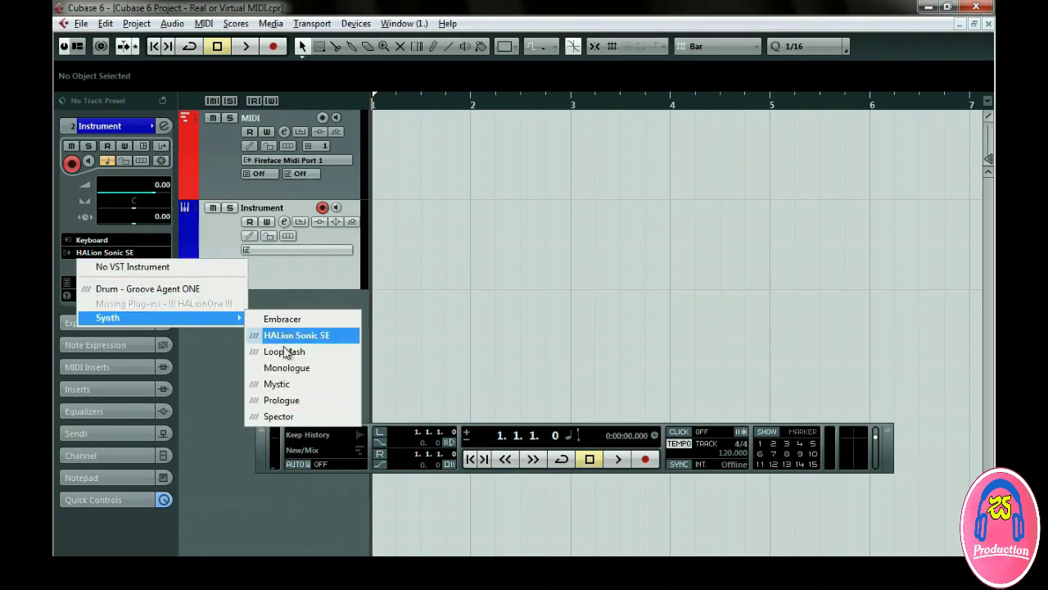
pyautogui.click(280, 299)
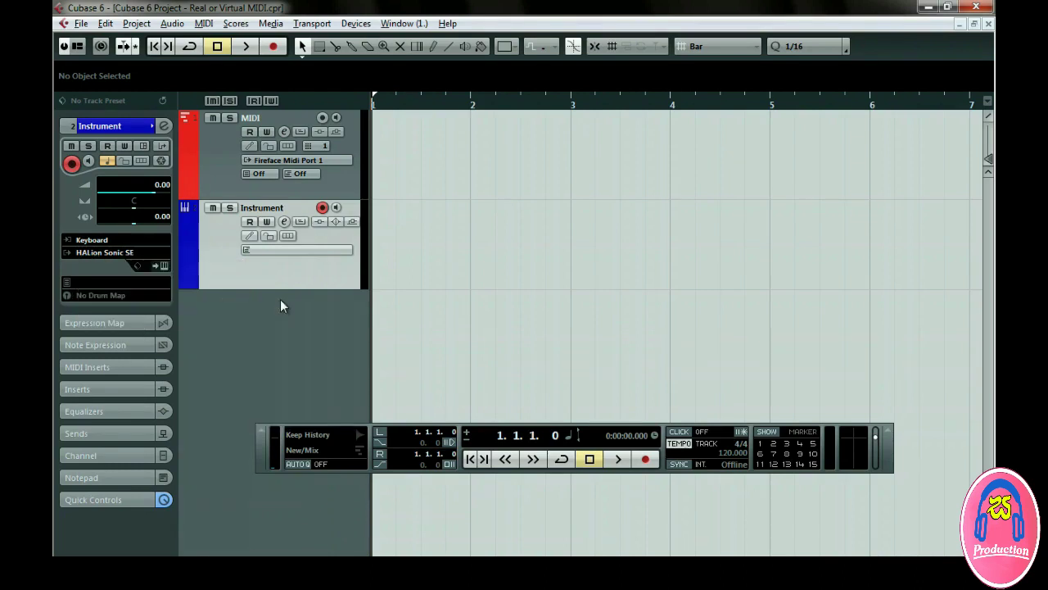
pyautogui.click(277, 197)
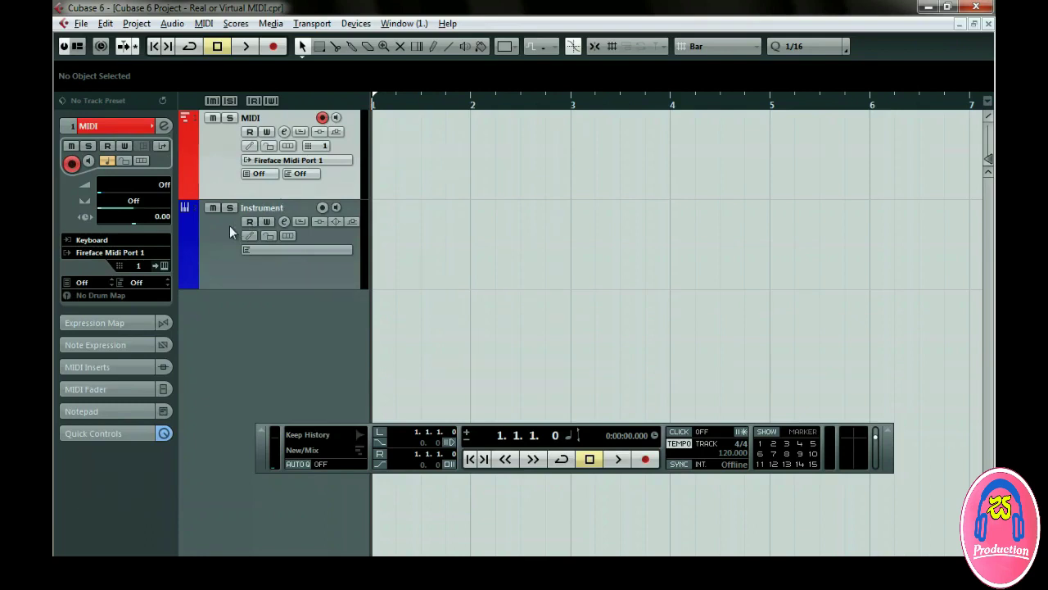
pyautogui.click(153, 250)
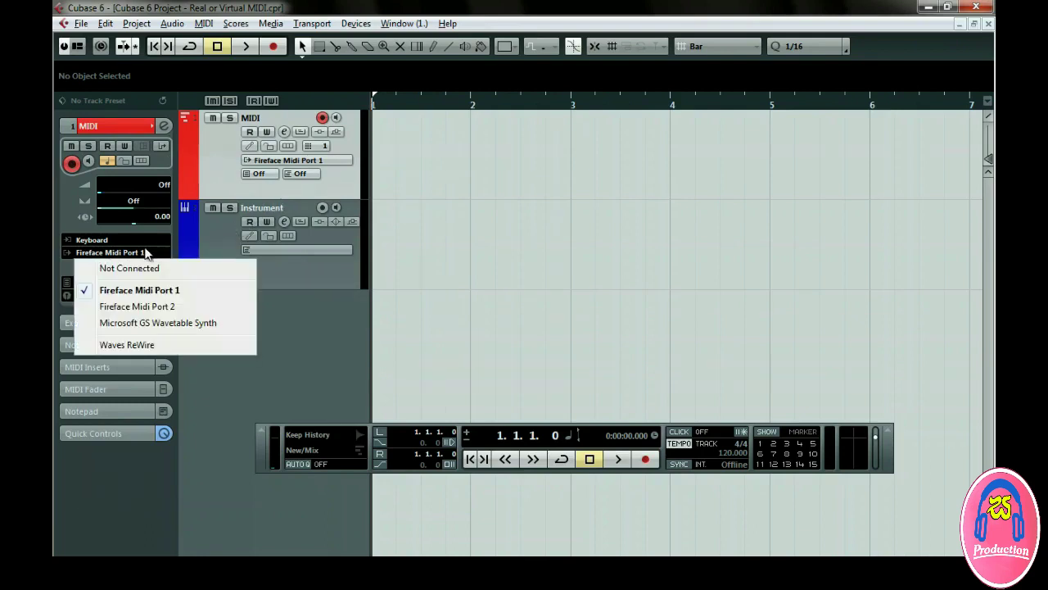
pyautogui.click(140, 290)
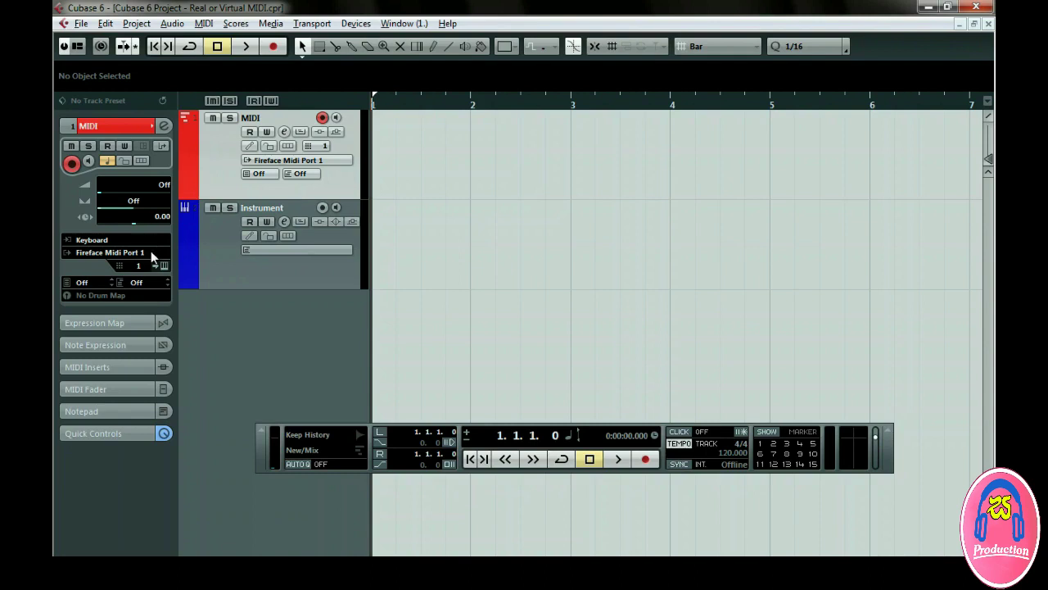
# Load HALion Sonic SE into VST Instruments rack slot 1 without creating a MIDI track.
pyautogui.click(356, 23)
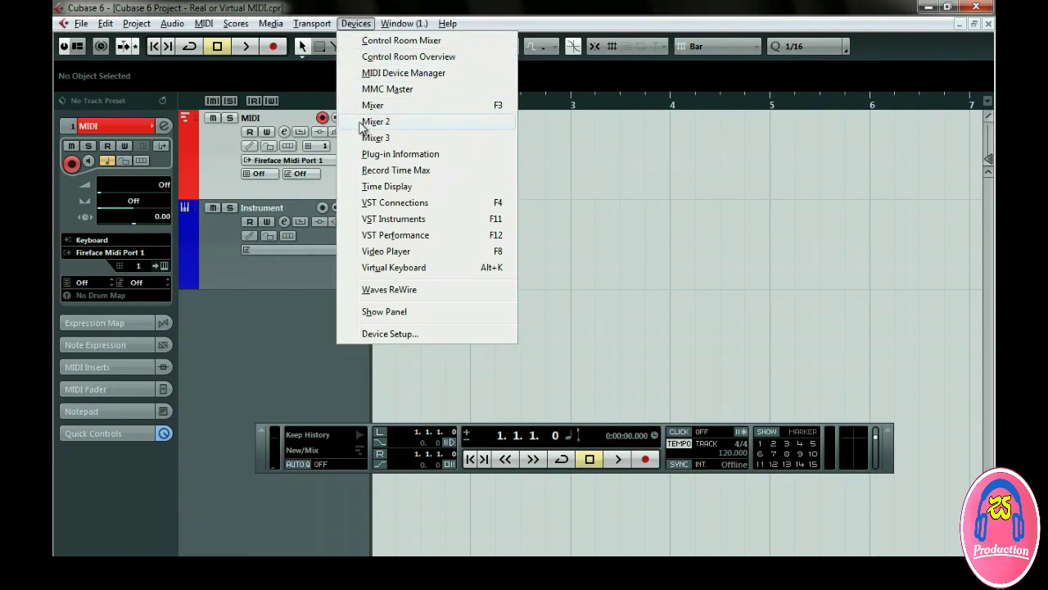
pyautogui.click(373, 220)
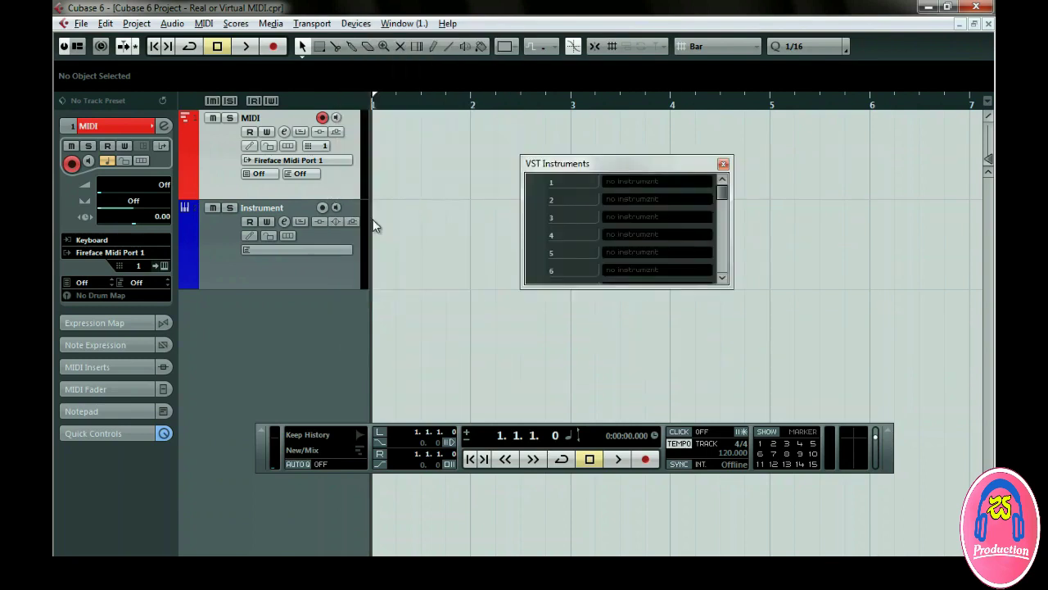
pyautogui.click(630, 181)
pyautogui.moveTo(639, 250)
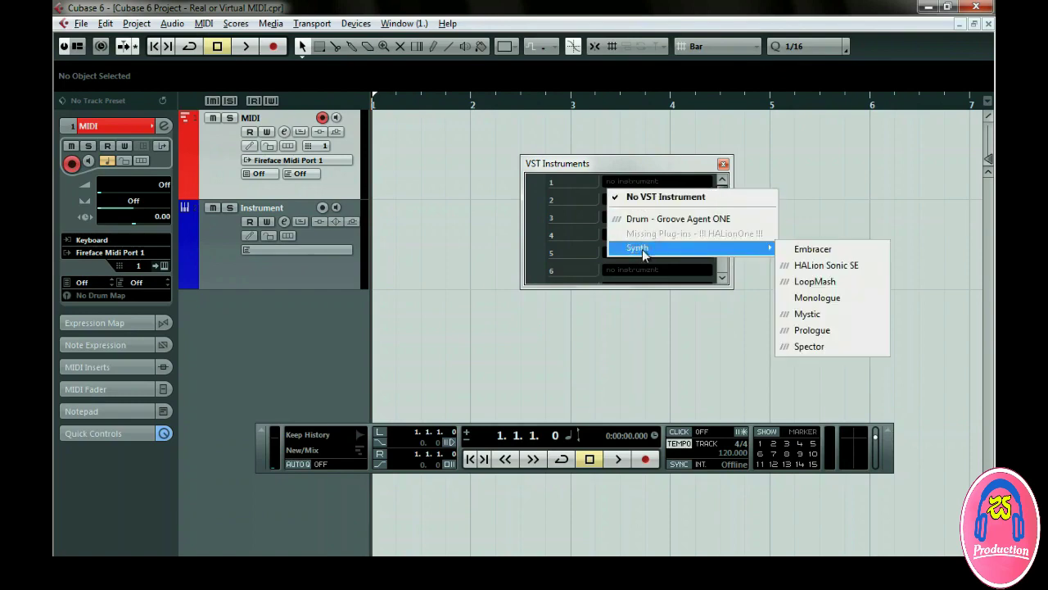
pyautogui.click(832, 267)
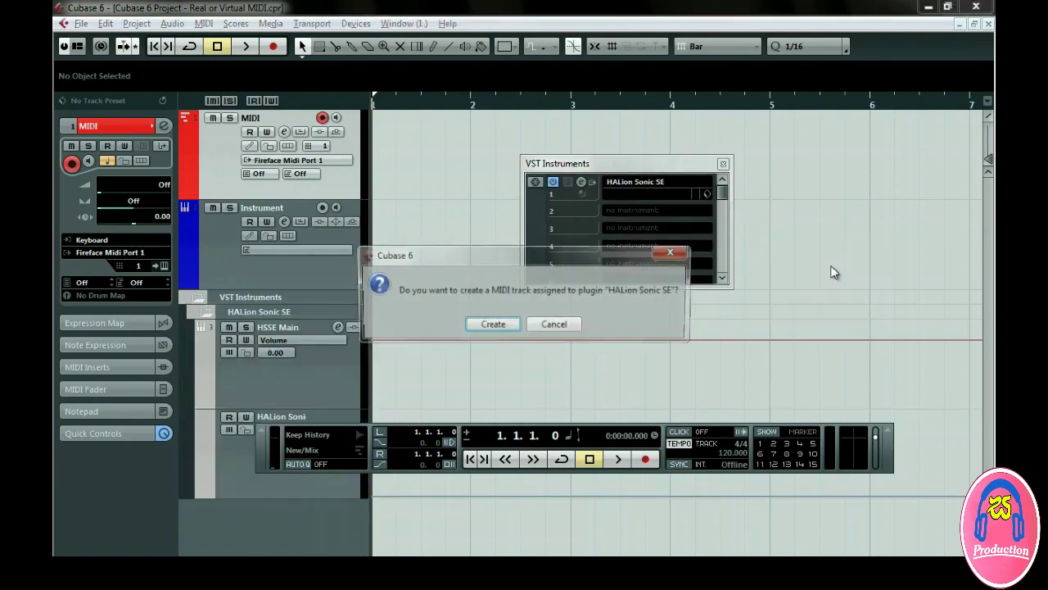
pyautogui.click(554, 325)
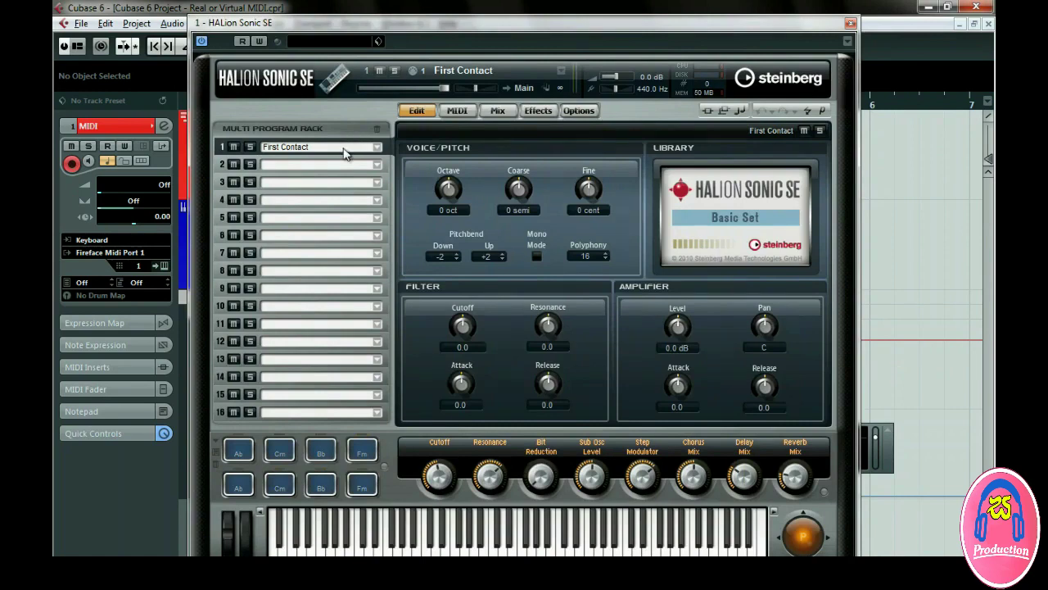
# Load the 1990s Synth Strings program into HALion Sonic SE slot 1 and close the editor.
pyautogui.click(377, 148)
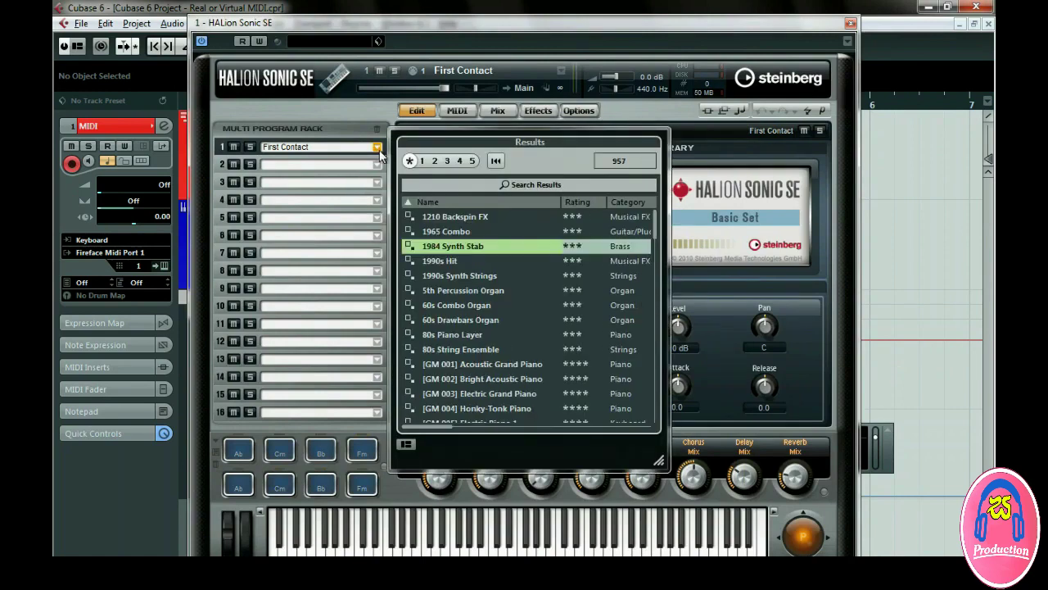
pyautogui.click(465, 276)
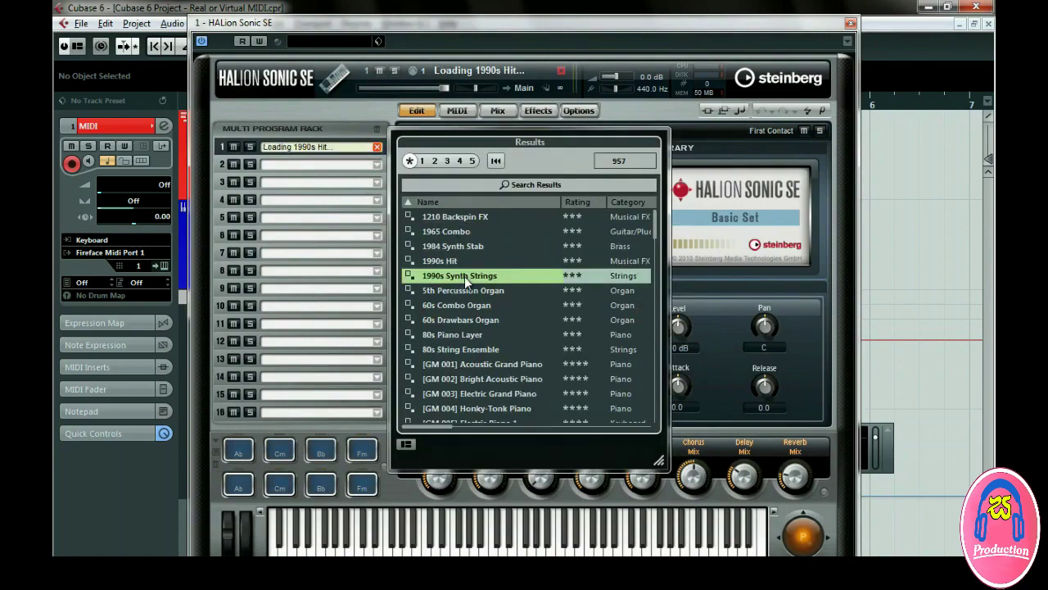
pyautogui.click(464, 276)
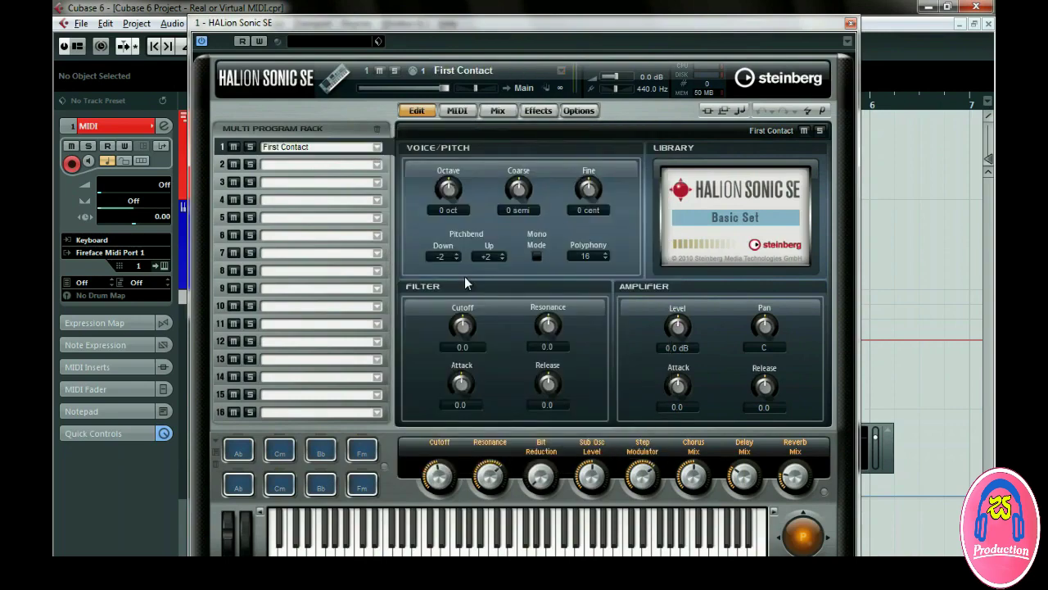
pyautogui.click(849, 23)
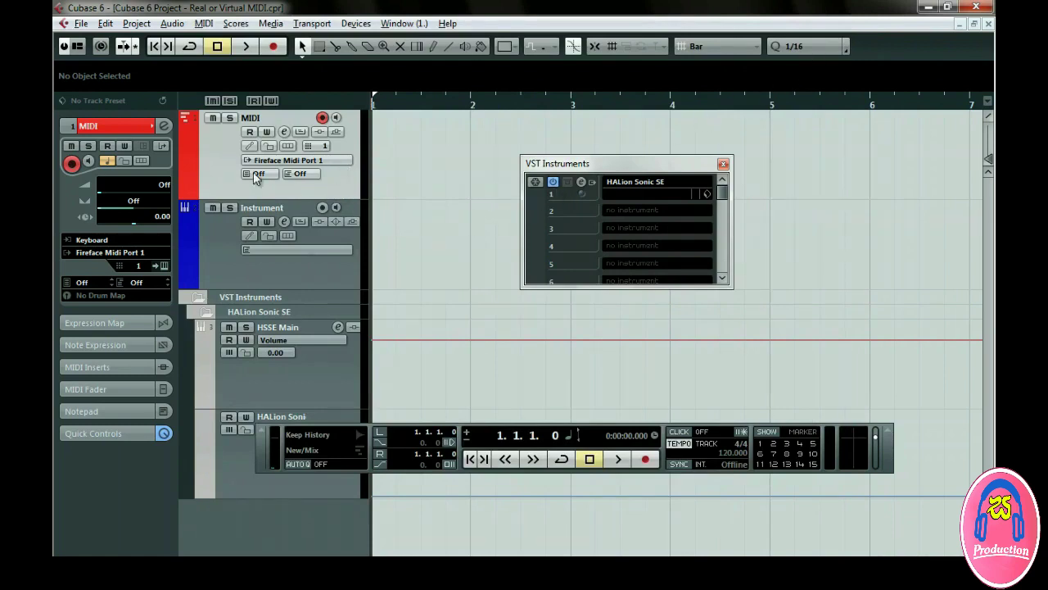
# Route the MIDI track's output to 1 - HALion Sonic SE - MIDI, then select the Instrument track.
pyautogui.click(133, 255)
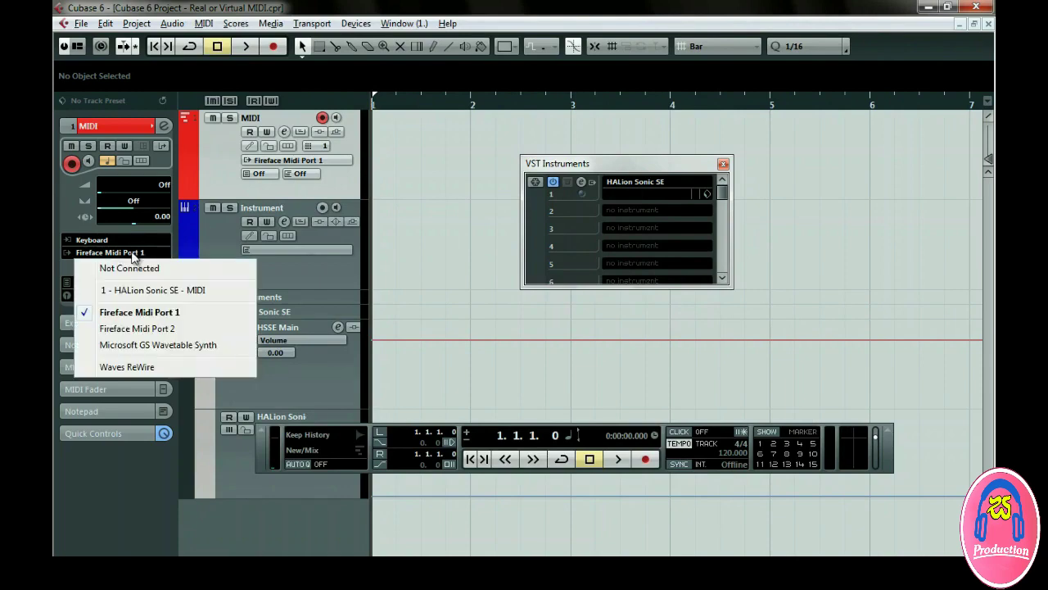
pyautogui.click(137, 290)
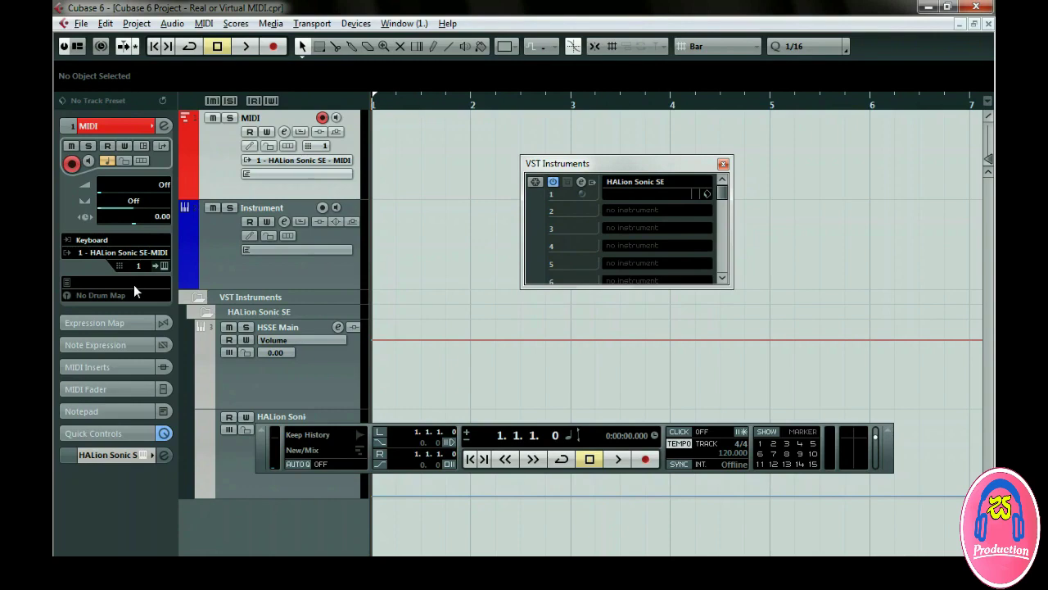
pyautogui.click(210, 264)
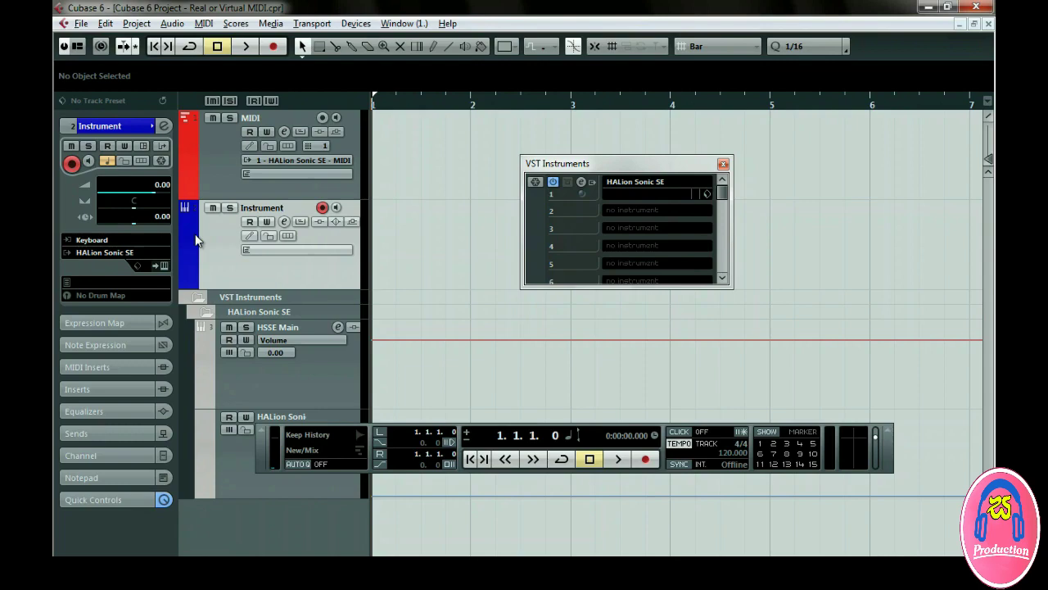
pyautogui.rightClick(196, 239)
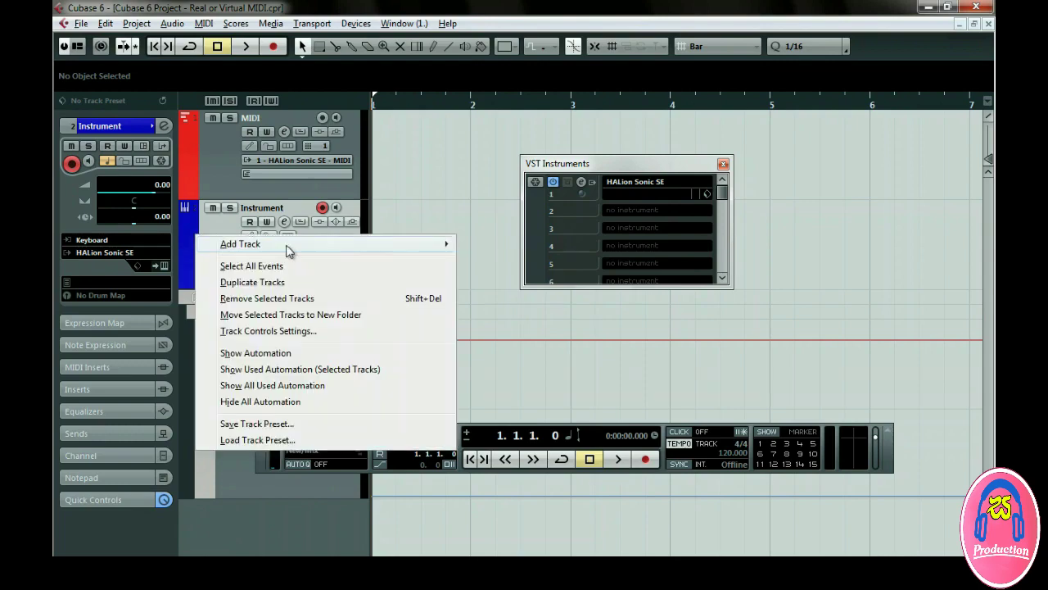
pyautogui.moveTo(318, 248)
pyautogui.click(483, 259)
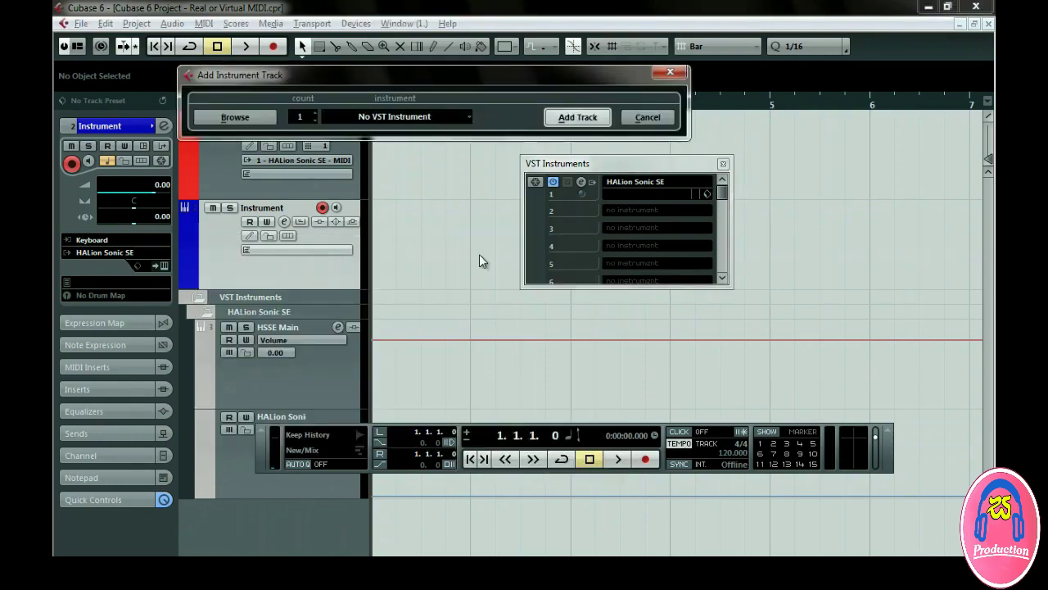
pyautogui.click(413, 118)
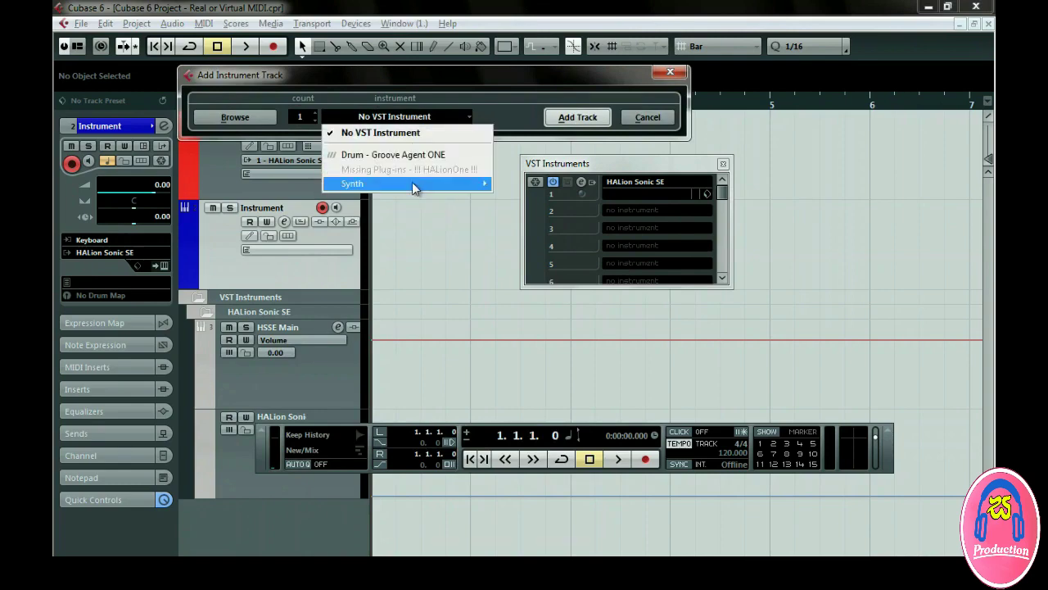
pyautogui.click(419, 114)
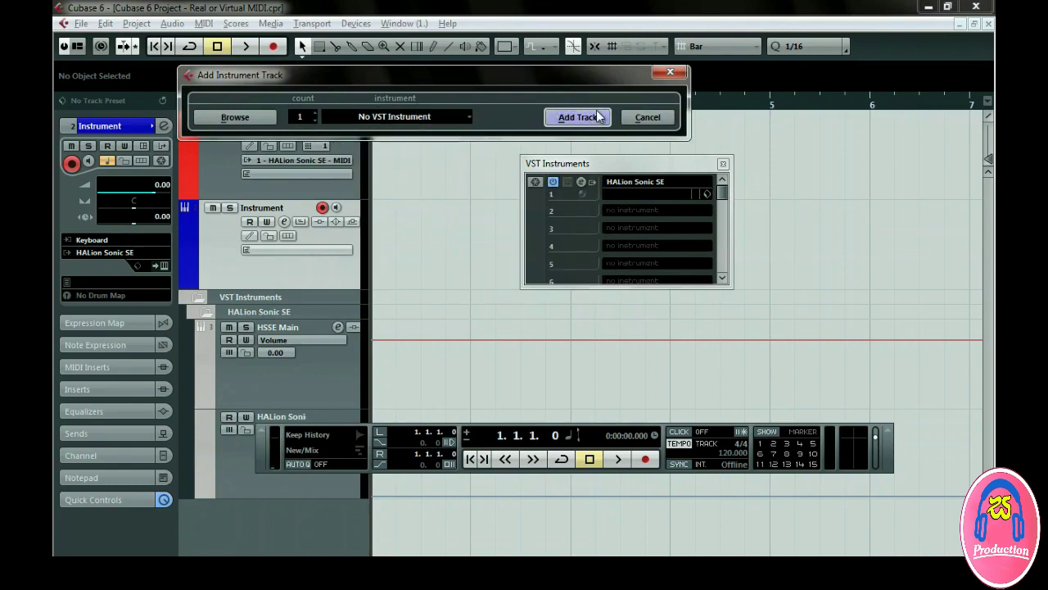
pyautogui.click(647, 117)
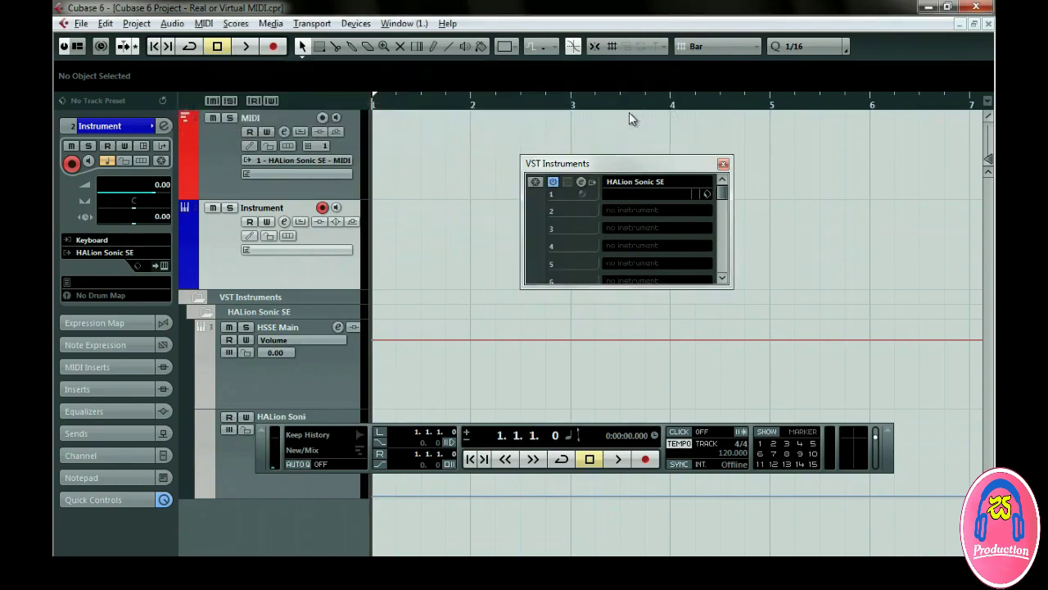
pyautogui.click(234, 143)
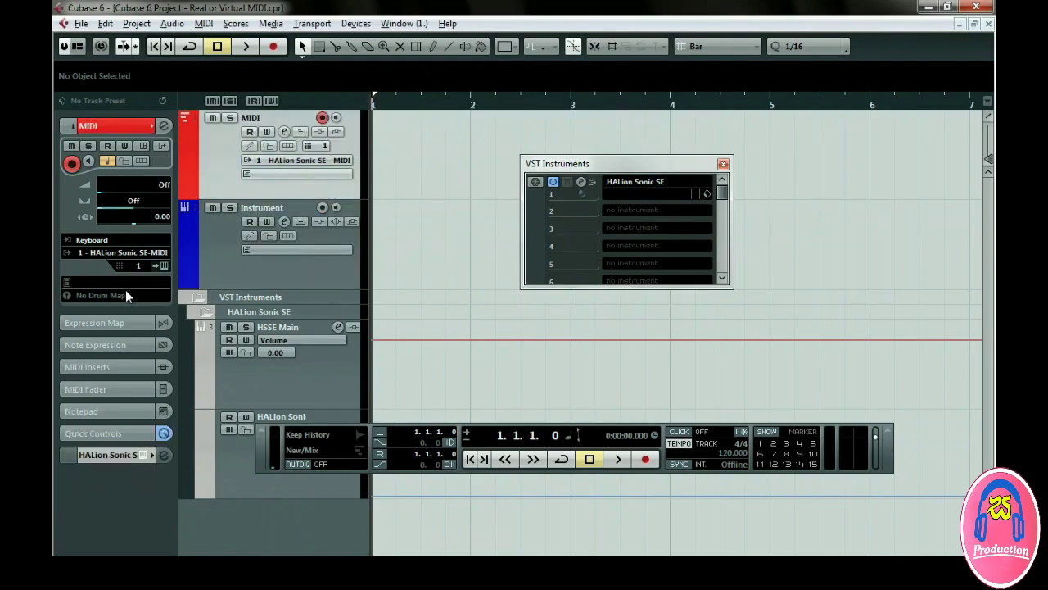
pyautogui.click(220, 276)
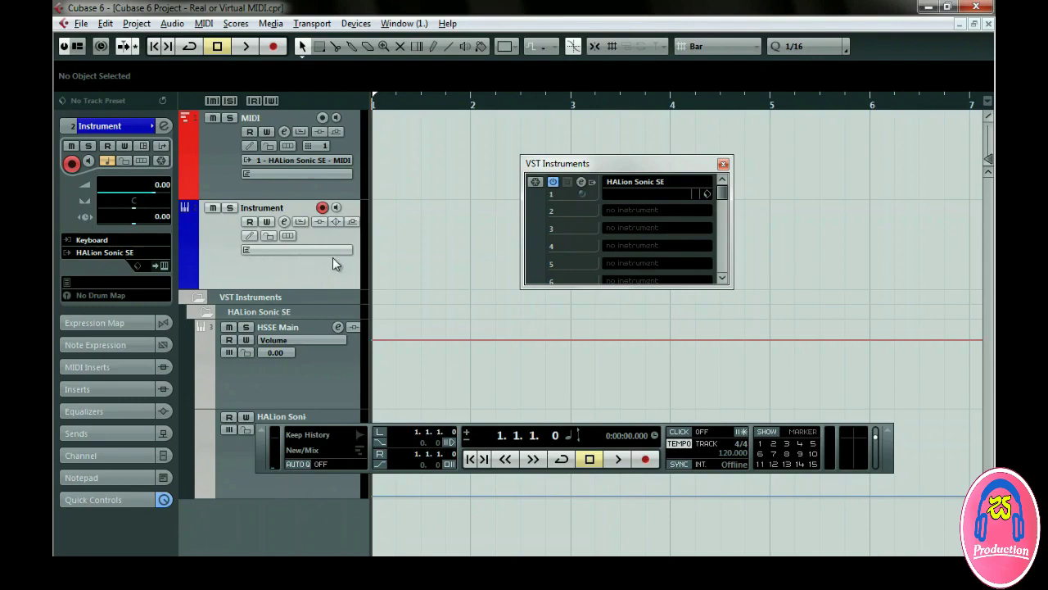
# Close the VST Instruments rack window so only the tracks and arrangement remain.
pyautogui.click(724, 167)
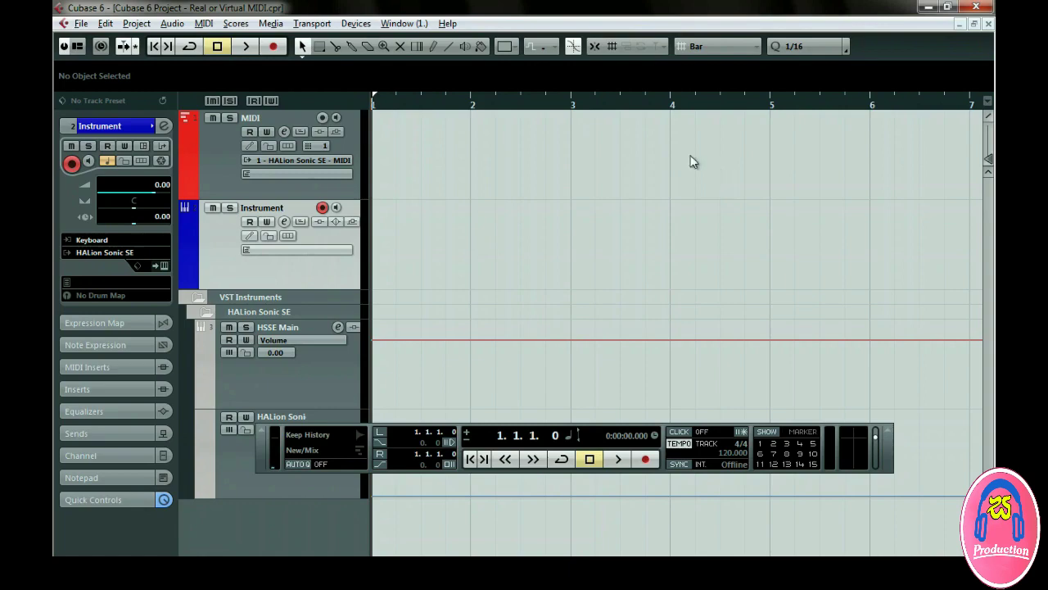
# Check the channels in the Mixer, then reveal the Instrument track's Volume automation lane.
pyautogui.click(361, 24)
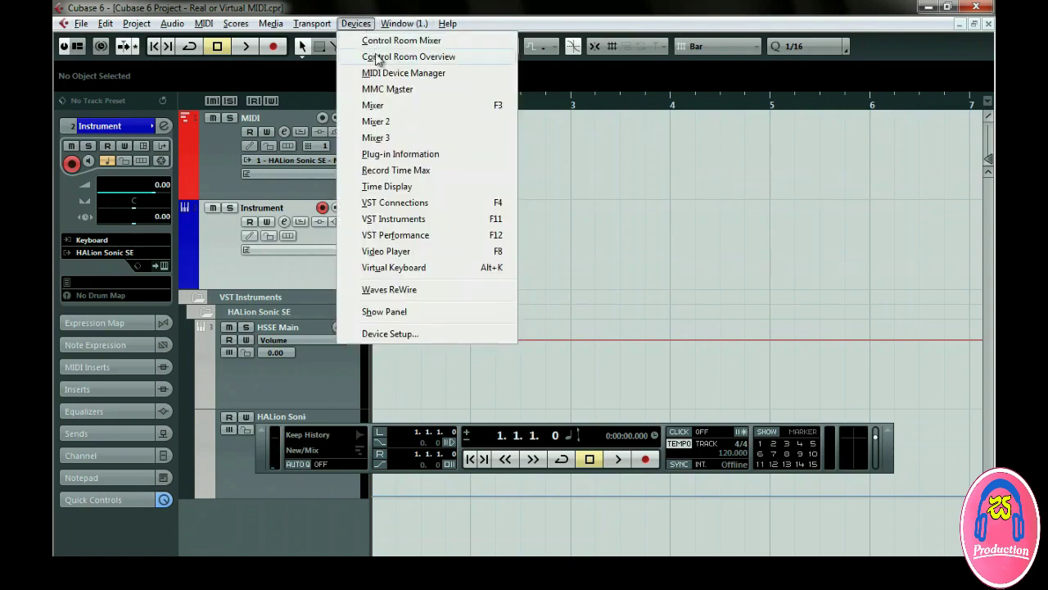
pyautogui.click(373, 105)
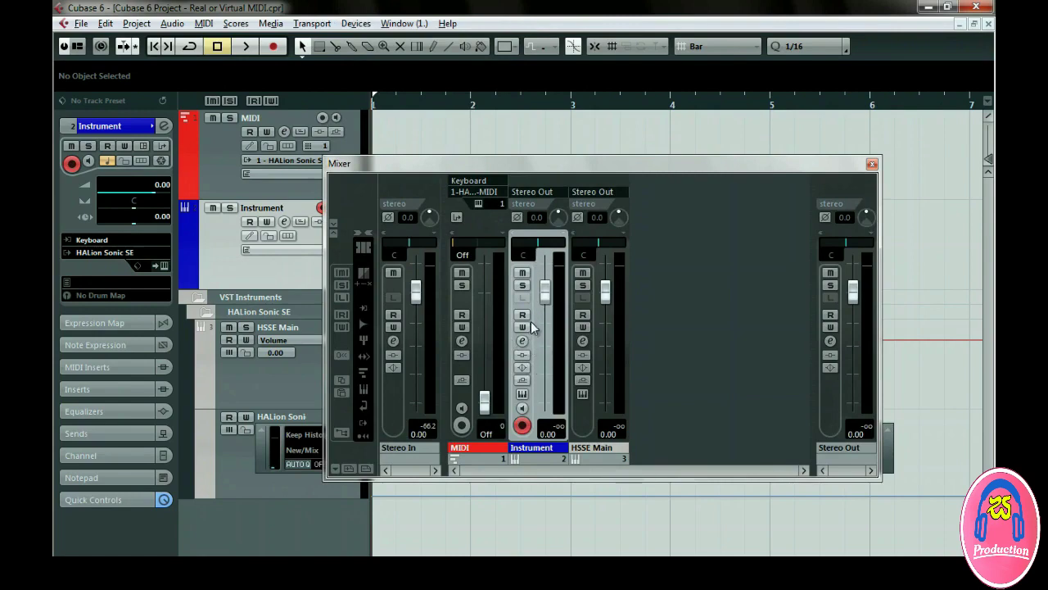
pyautogui.click(872, 165)
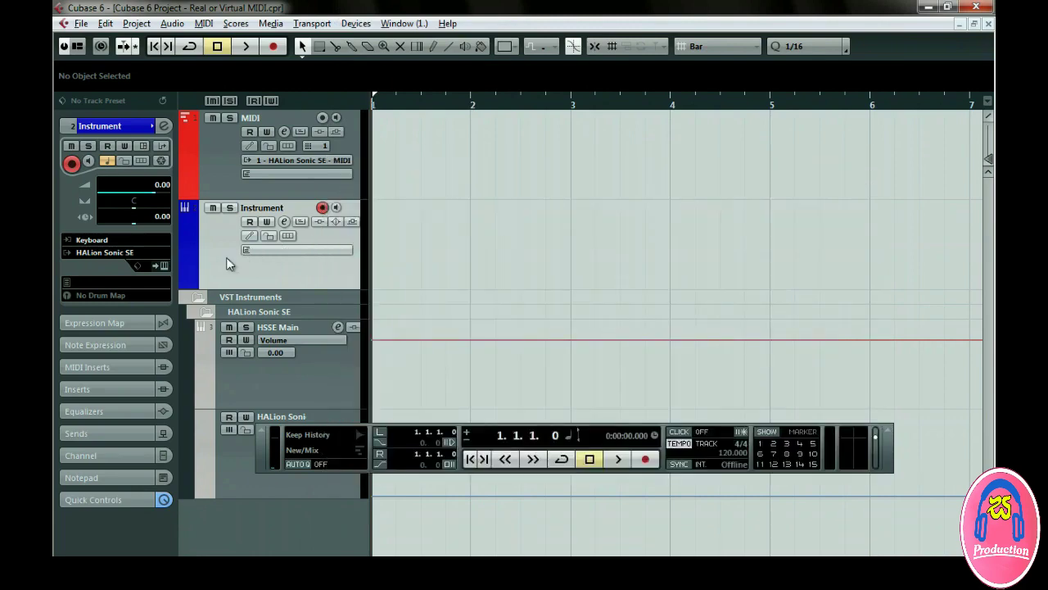
pyautogui.click(185, 281)
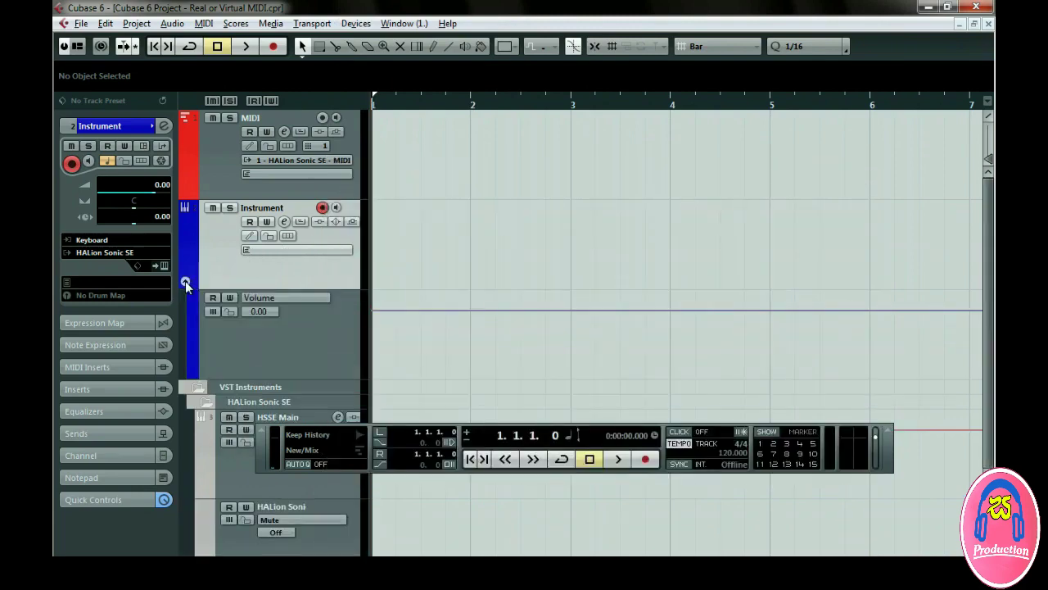
# With the Draw tool, draw a wavy Volume automation curve plus Instrument and MIDI parts.
pyautogui.click(264, 296)
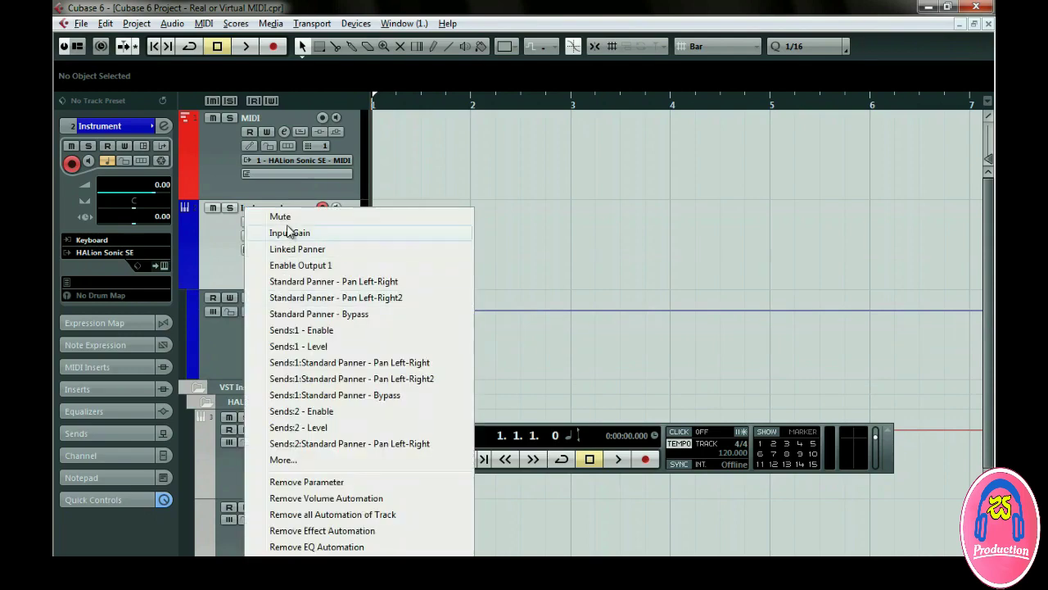
pyautogui.click(219, 320)
pyautogui.rightClick(397, 321)
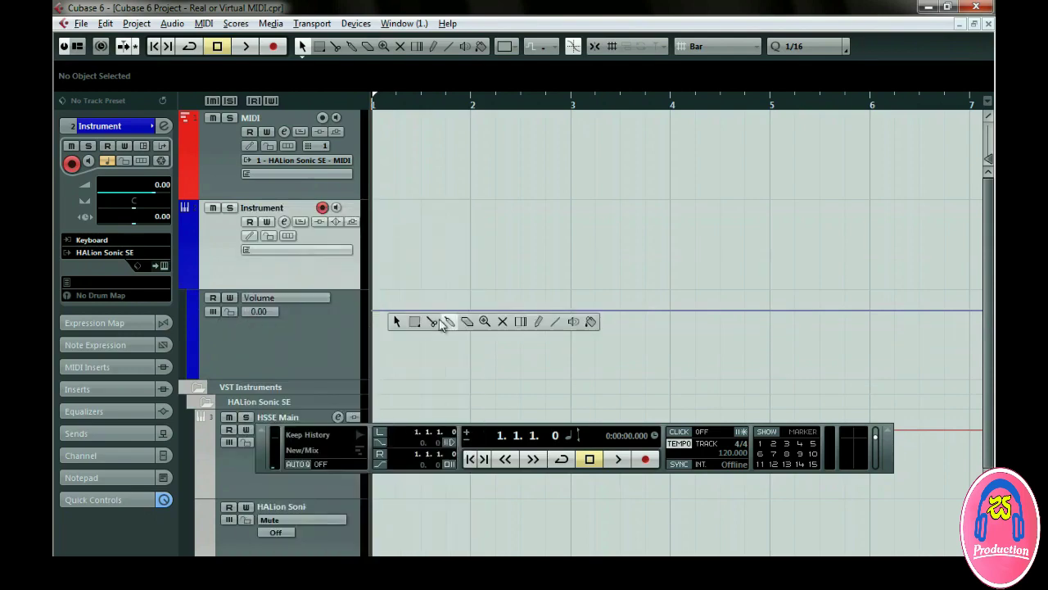
pyautogui.click(538, 320)
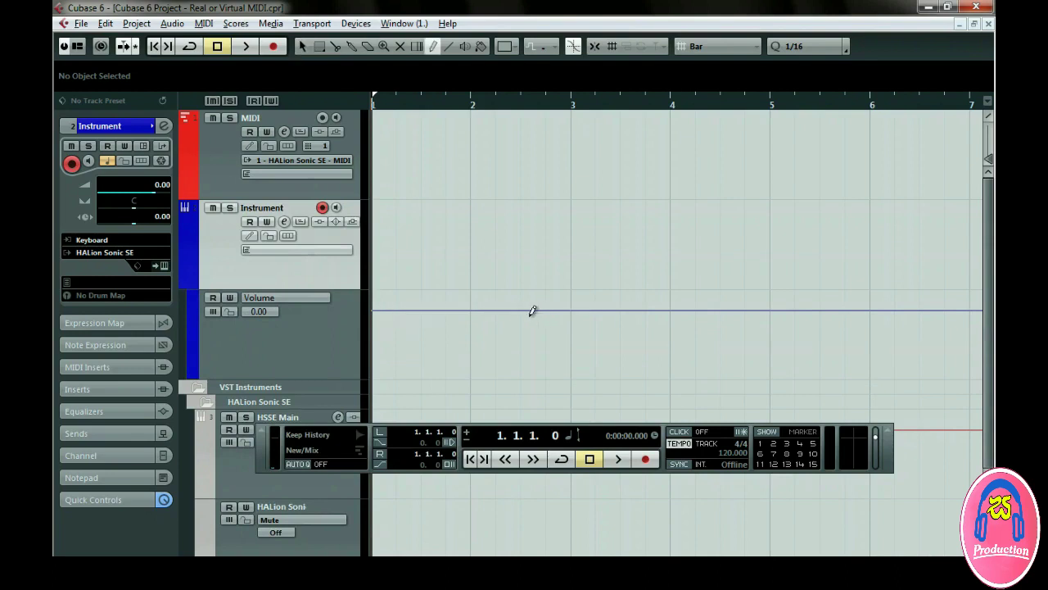
pyautogui.moveTo(409, 330)
pyautogui.mouseDown()
pyautogui.moveTo(451, 312)
pyautogui.moveTo(468, 344)
pyautogui.moveTo(548, 305)
pyautogui.moveTo(602, 359)
pyautogui.moveTo(671, 303)
pyautogui.moveTo(716, 330)
pyautogui.mouseUp()
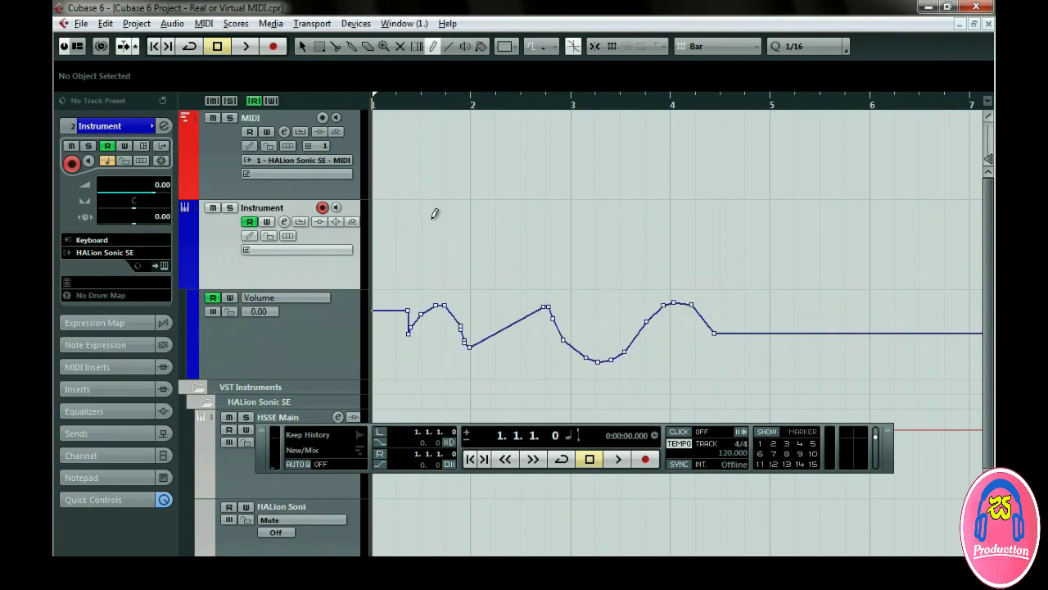
pyautogui.moveTo(418, 219); pyautogui.dragTo(569, 233)
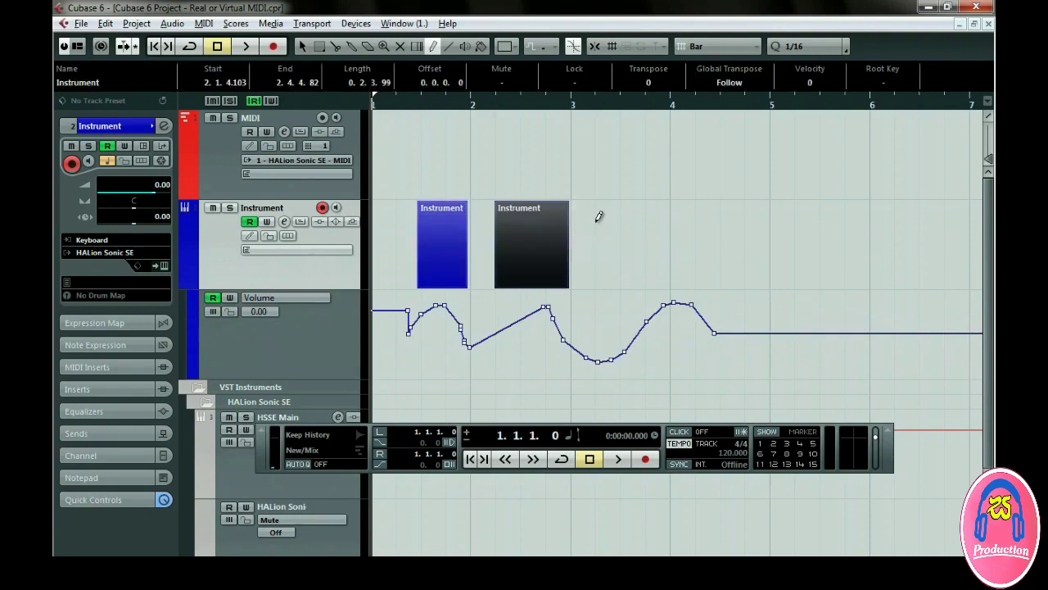
pyautogui.moveTo(629, 169); pyautogui.dragTo(715, 168)
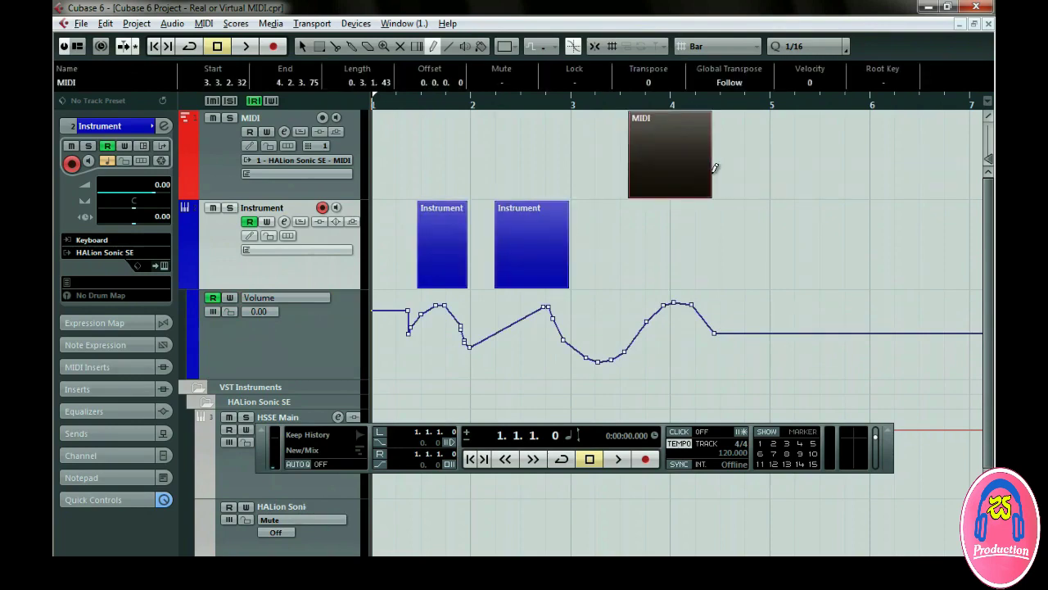
# With the Object Selection tool, drag the parts back and forth between the MIDI and Instrument tracks.
pyautogui.rightClick(715, 169)
pyautogui.click(718, 173)
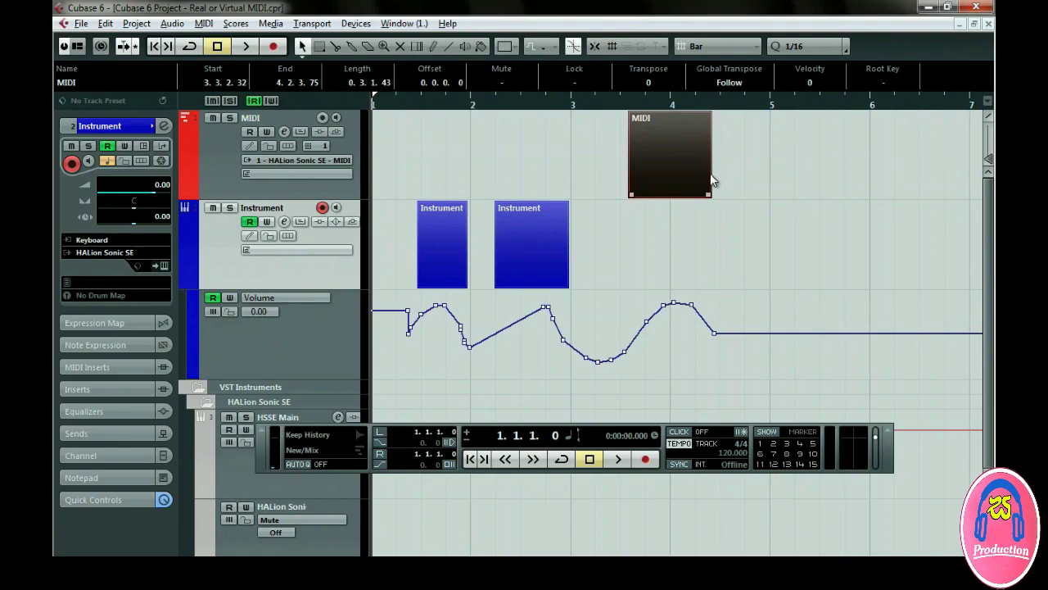
pyautogui.moveTo(694, 172); pyautogui.dragTo(691, 217)
pyautogui.moveTo(541, 231); pyautogui.dragTo(543, 181)
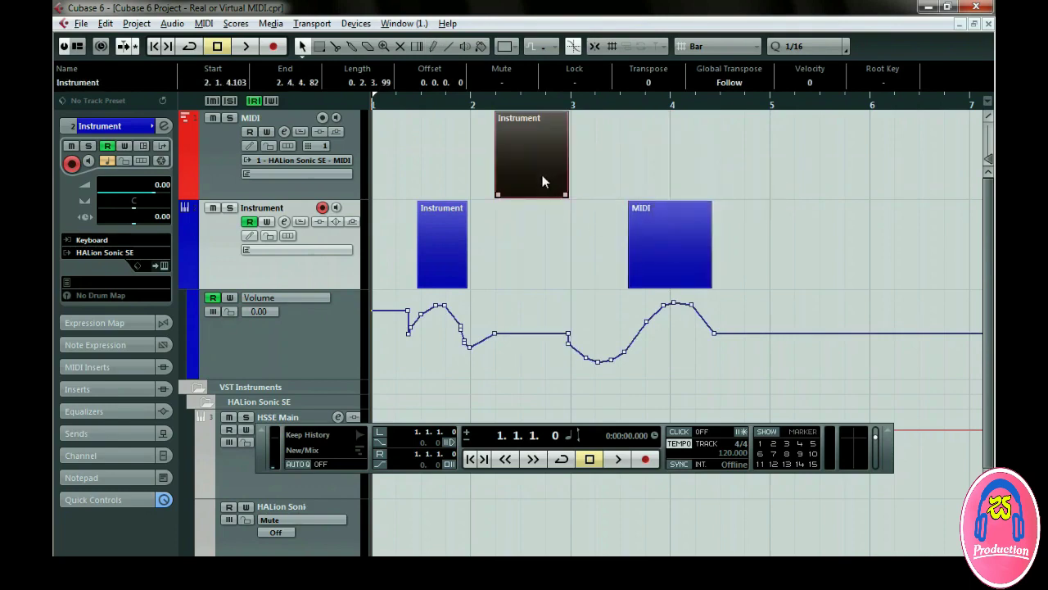
pyautogui.moveTo(458, 210); pyautogui.dragTo(456, 176)
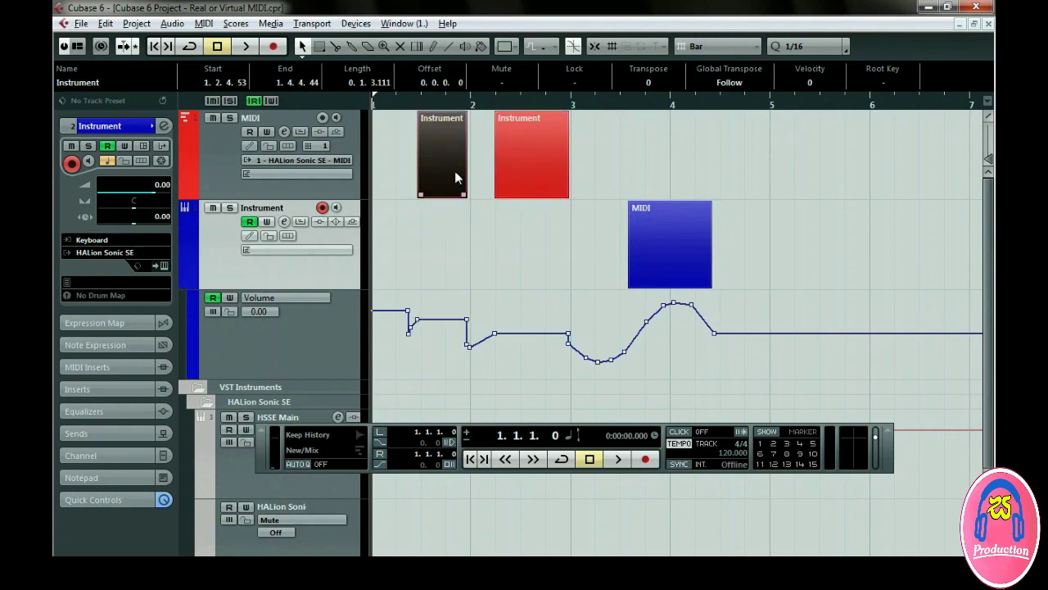
pyautogui.moveTo(520, 172); pyautogui.dragTo(520, 240)
pyautogui.moveTo(678, 241); pyautogui.dragTo(686, 206)
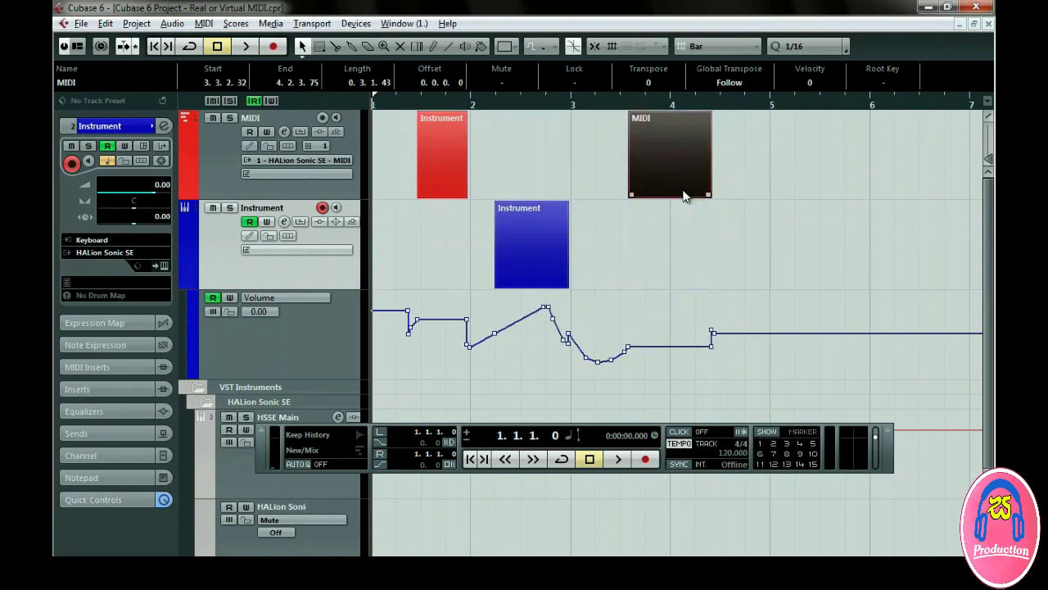
pyautogui.moveTo(547, 239); pyautogui.dragTo(548, 191)
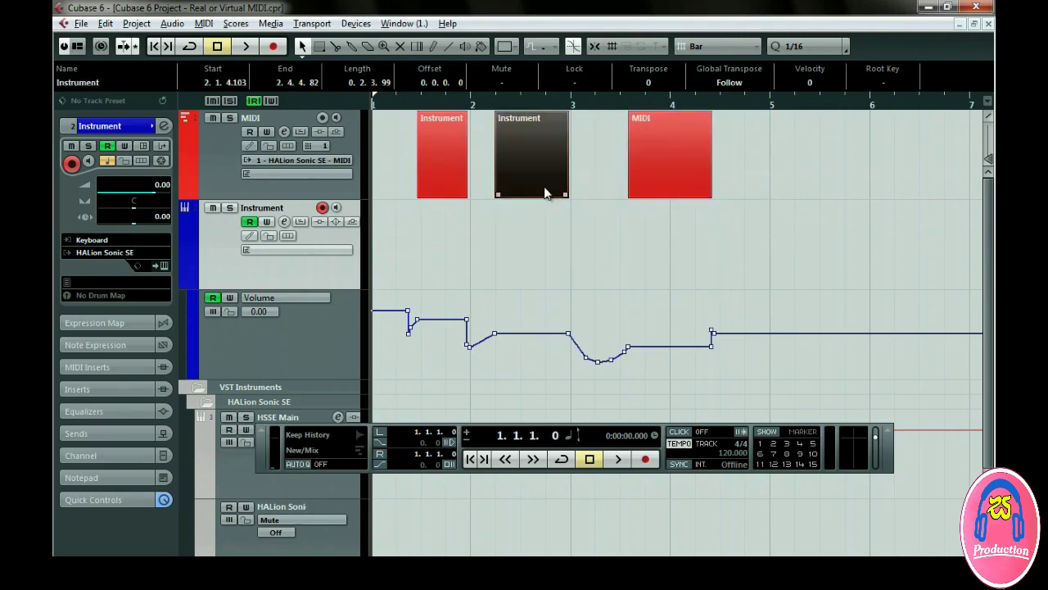
pyautogui.click(453, 189)
pyautogui.moveTo(452, 189); pyautogui.dragTo(446, 226)
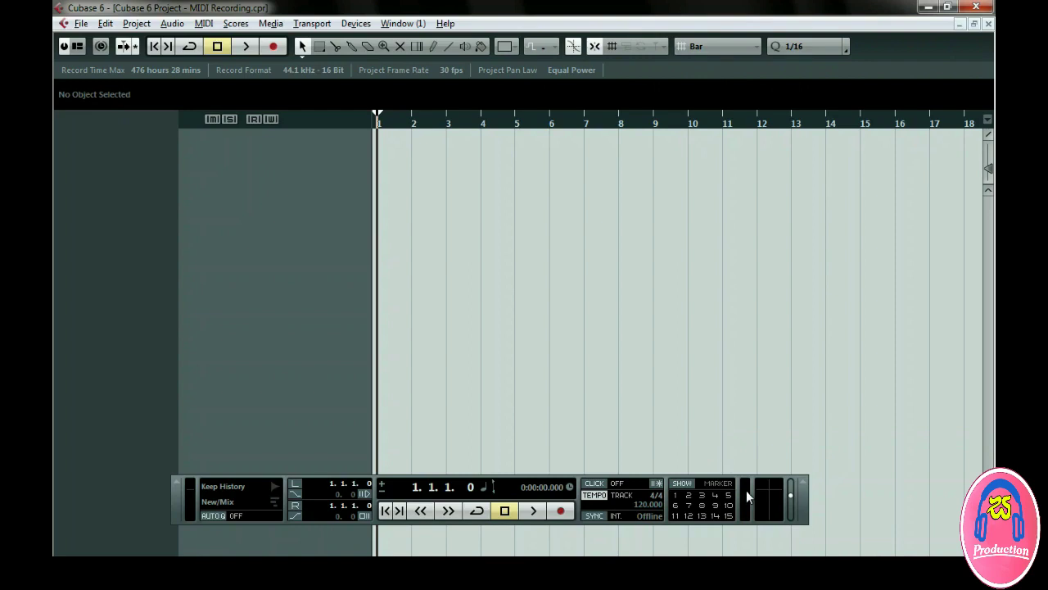
# Bring up the Add Track context menu in the empty MIDI Recording track list.
pyautogui.rightClick(344, 189)
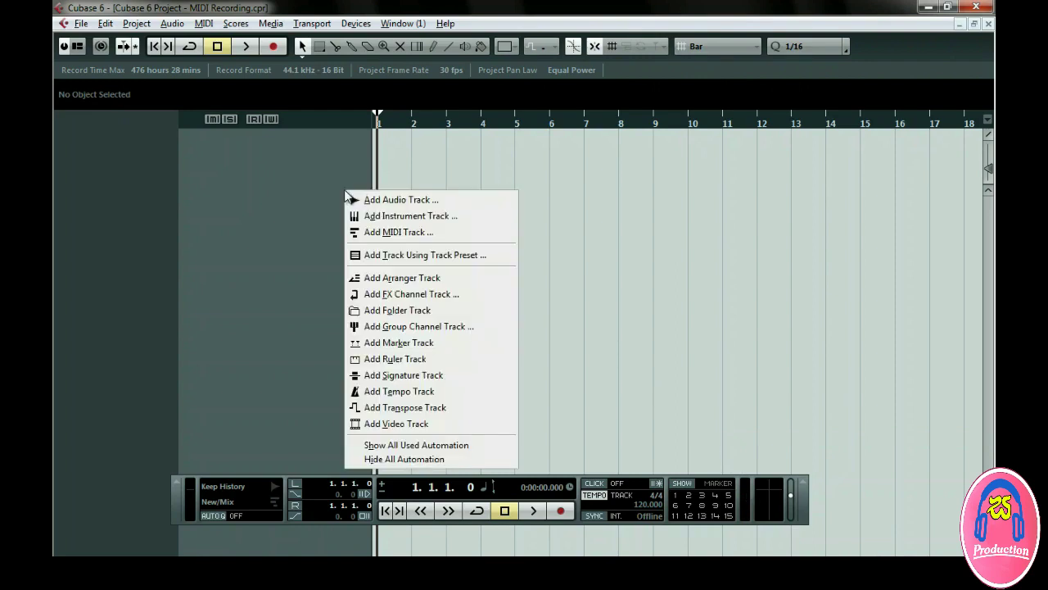
# Add an Instrument track using the Drum - Groove Agent ONE instrument.
pyautogui.click(478, 224)
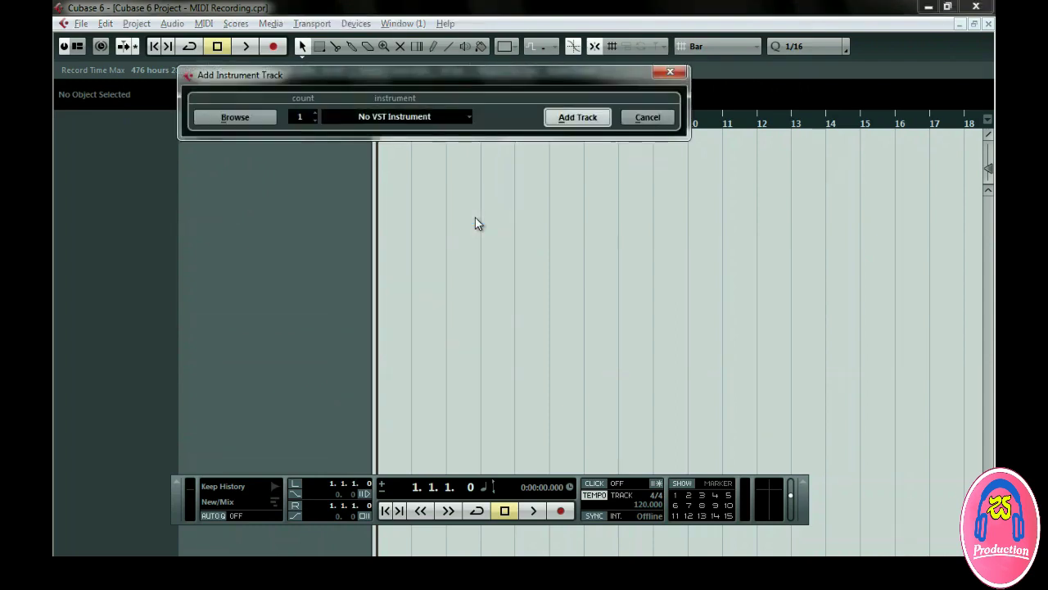
pyautogui.click(469, 119)
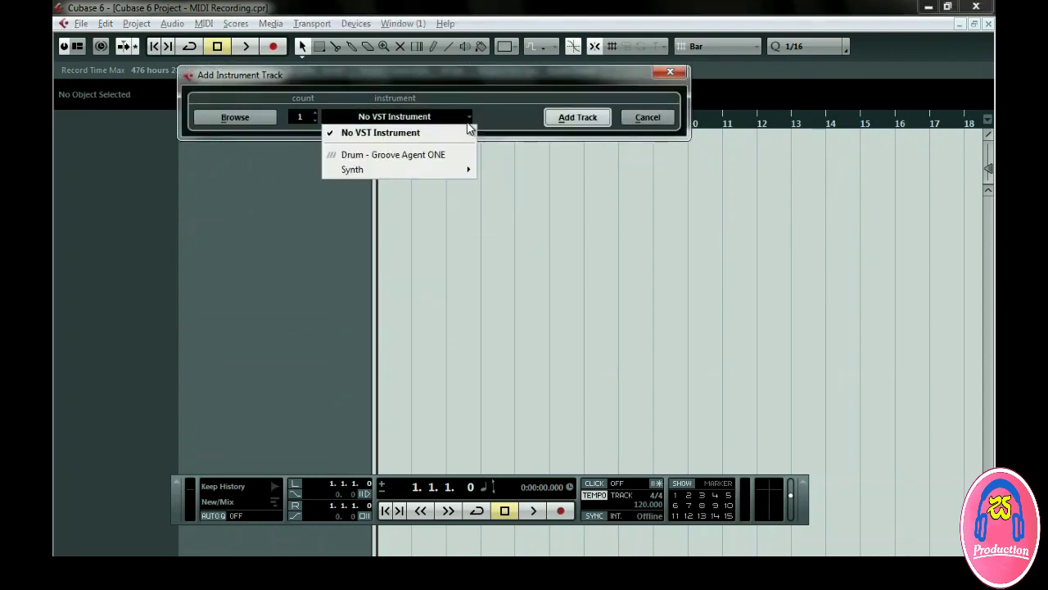
pyautogui.click(469, 157)
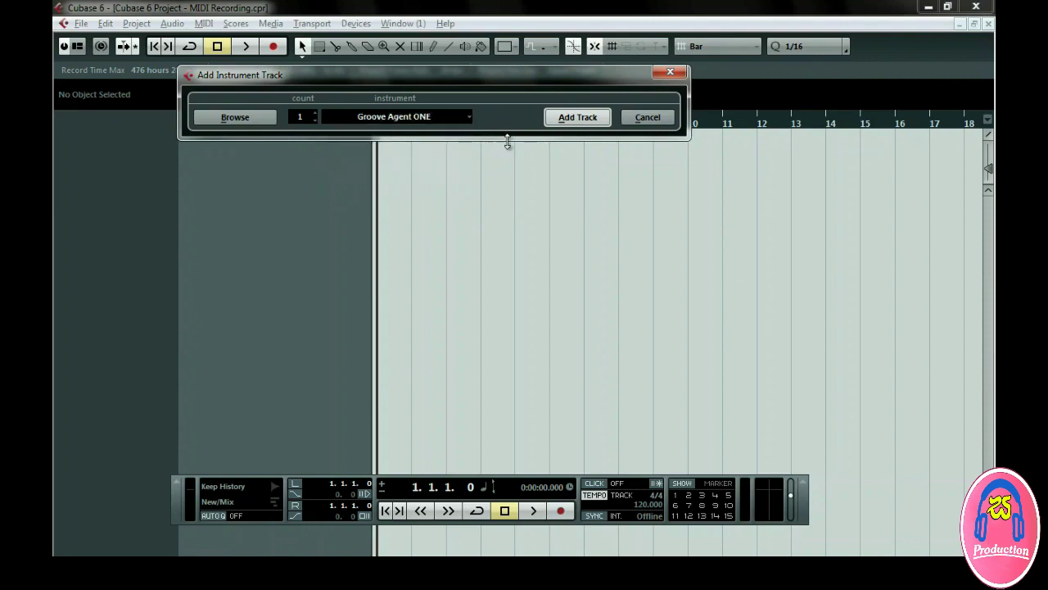
pyautogui.click(575, 121)
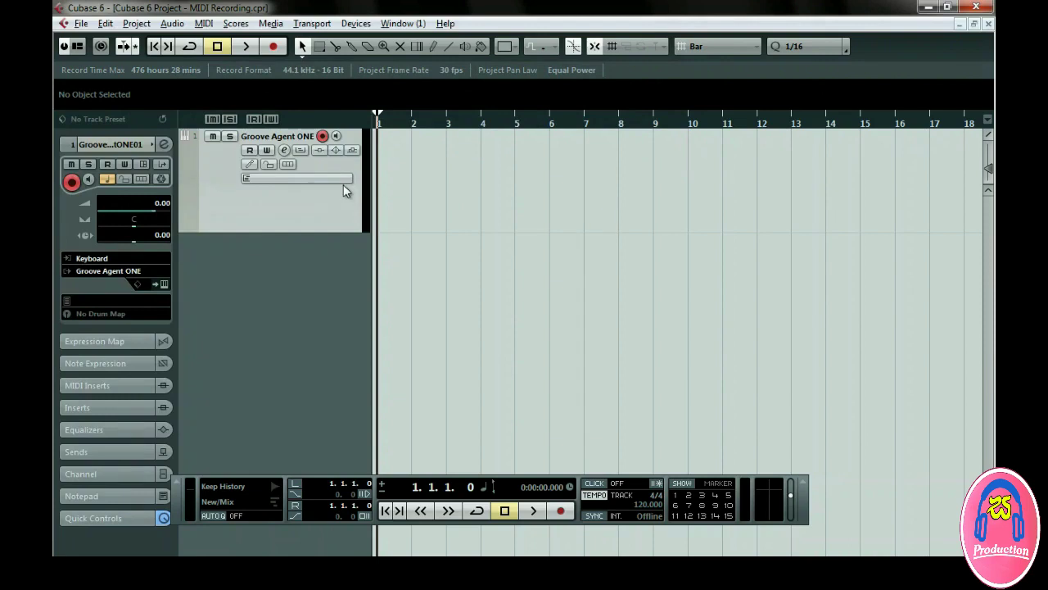
# Audition the Disco House, Dog Hop and Drumatic kits, then load Elecktro Funk Kit.
pyautogui.click(336, 179)
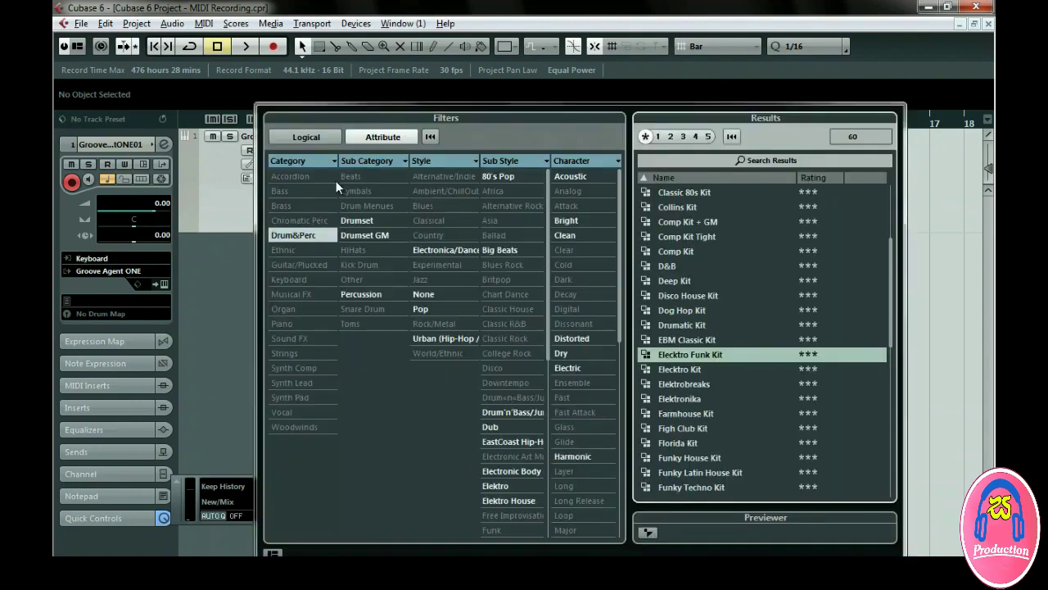
pyautogui.click(716, 295)
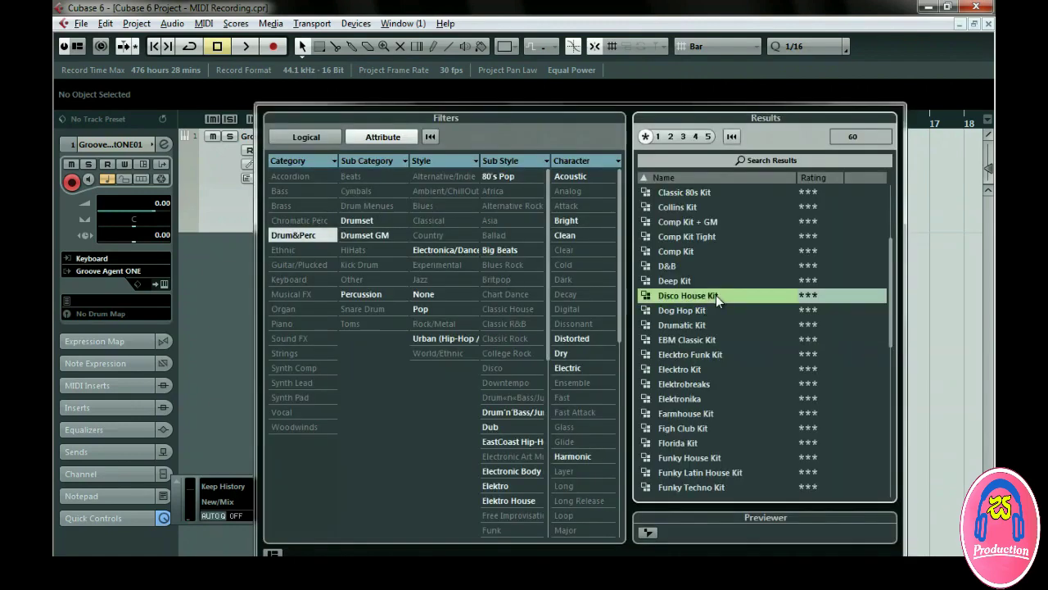
pyautogui.click(710, 310)
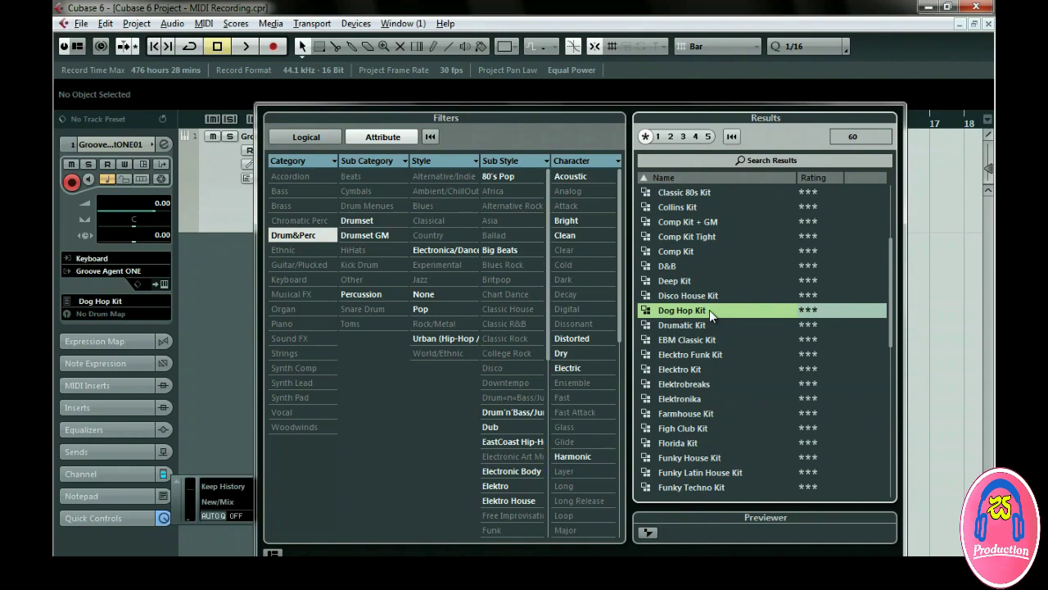
pyautogui.click(710, 325)
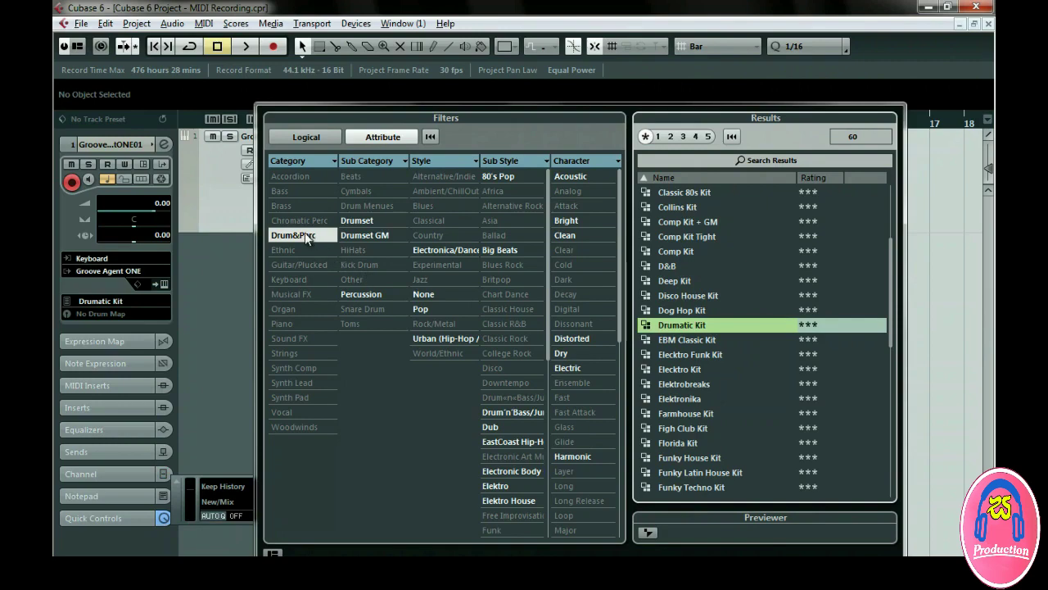
pyautogui.click(704, 355)
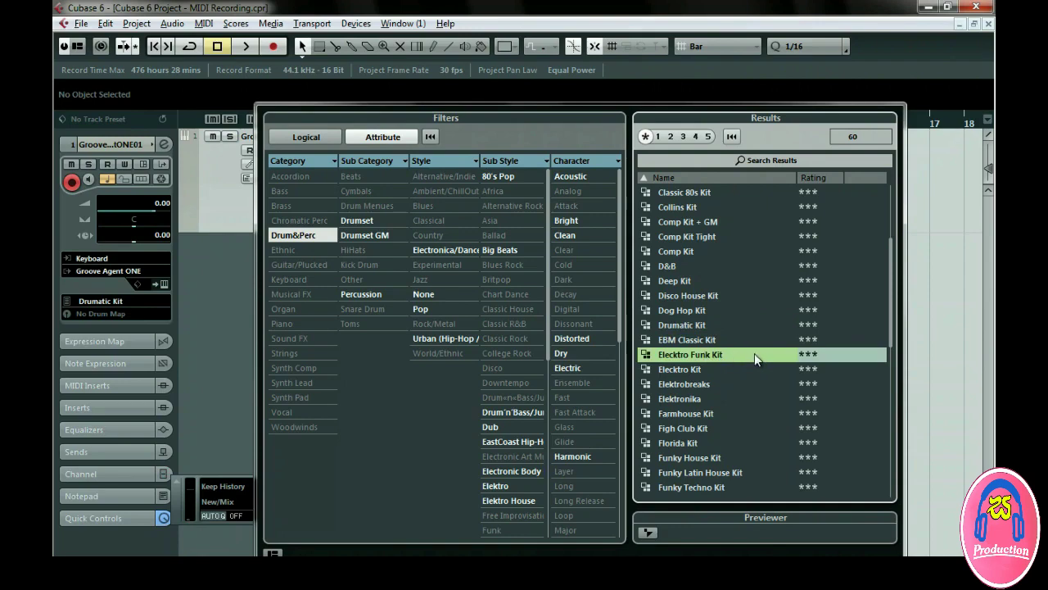
pyautogui.doubleClick(754, 354)
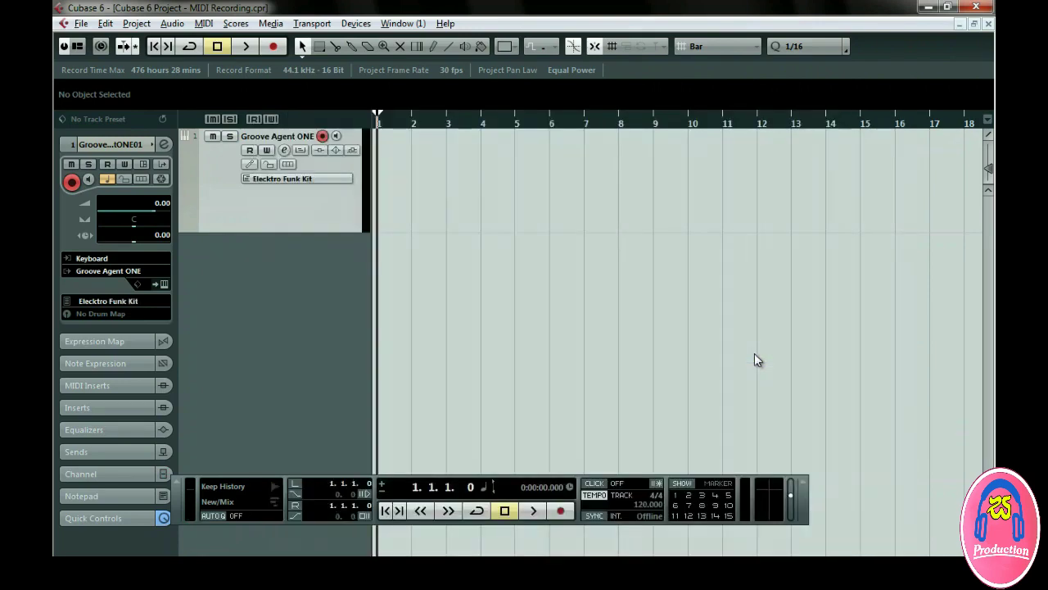
# Change the Groove Agent ONE instrument track's name to 'Drums'.
pyautogui.doubleClick(295, 138)
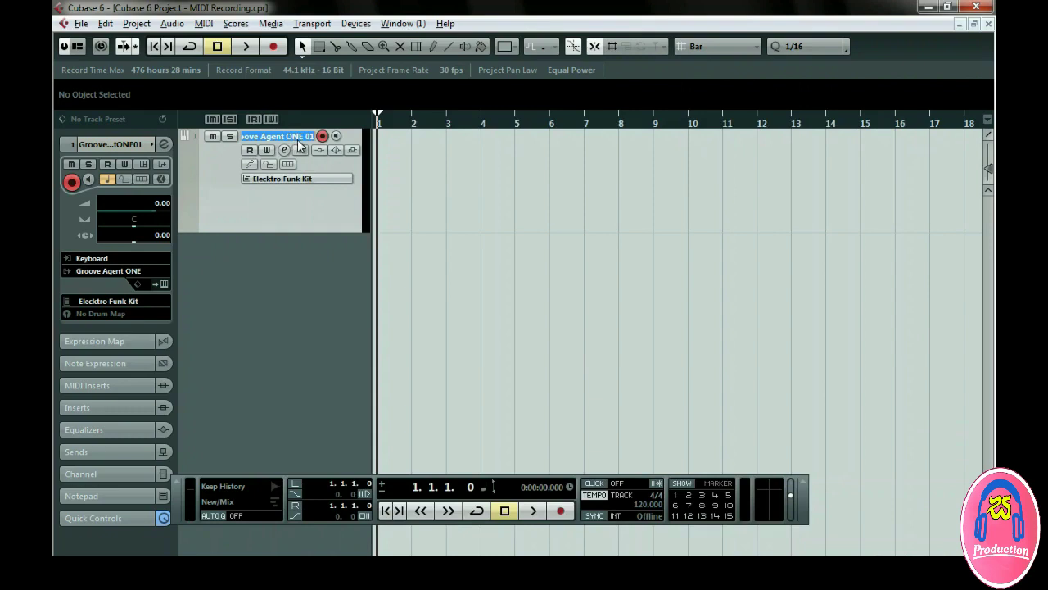
pyautogui.write('Drums')
pyautogui.press('Return')
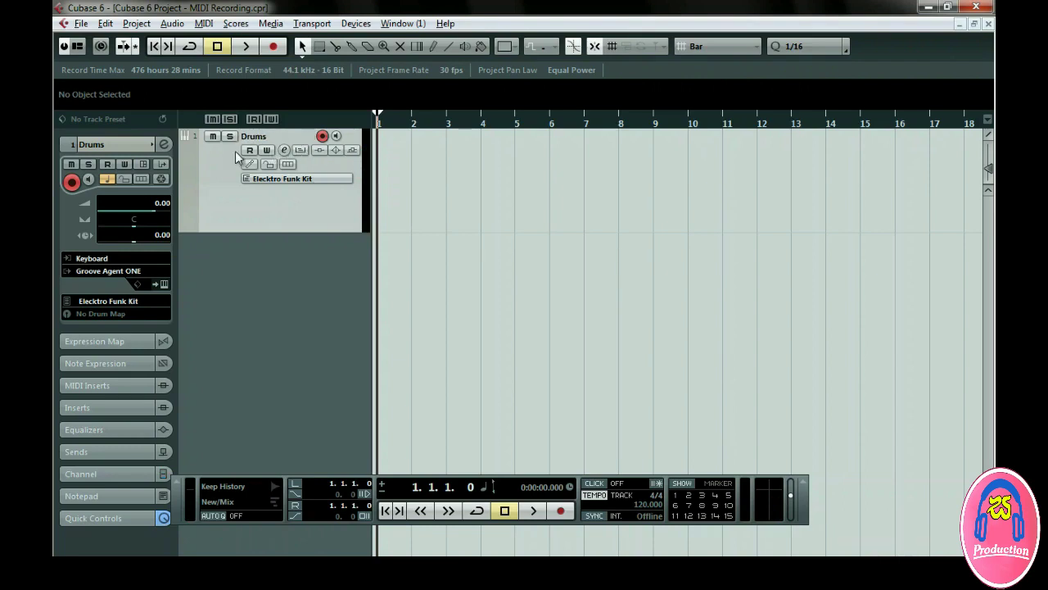
# Expand the Drums track settings and keep Keyboard as the track's MIDI input.
pyautogui.click(131, 145)
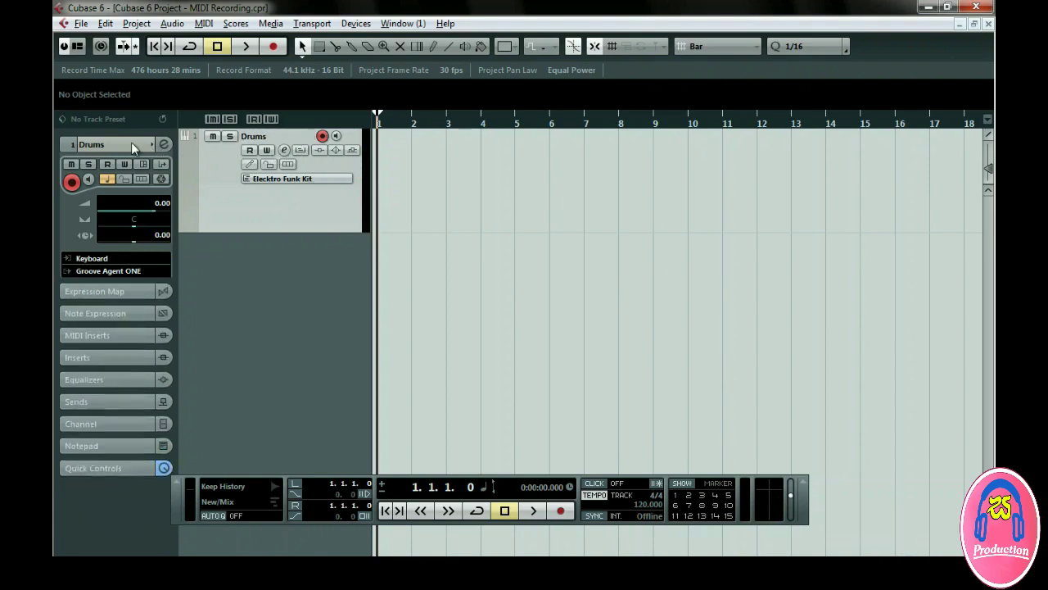
pyautogui.click(131, 144)
pyautogui.click(131, 144)
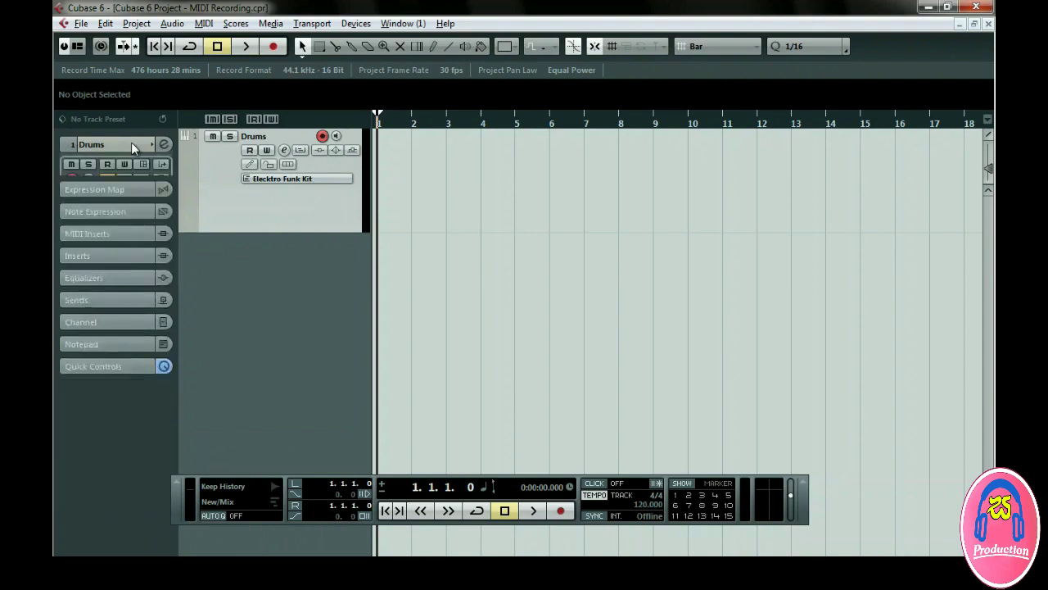
pyautogui.click(131, 144)
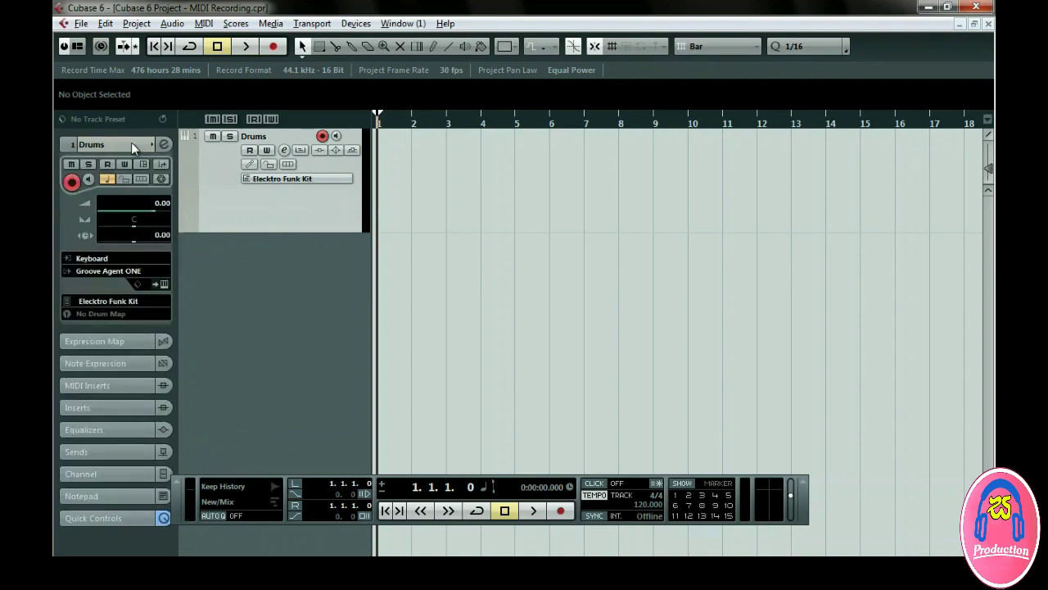
pyautogui.click(140, 258)
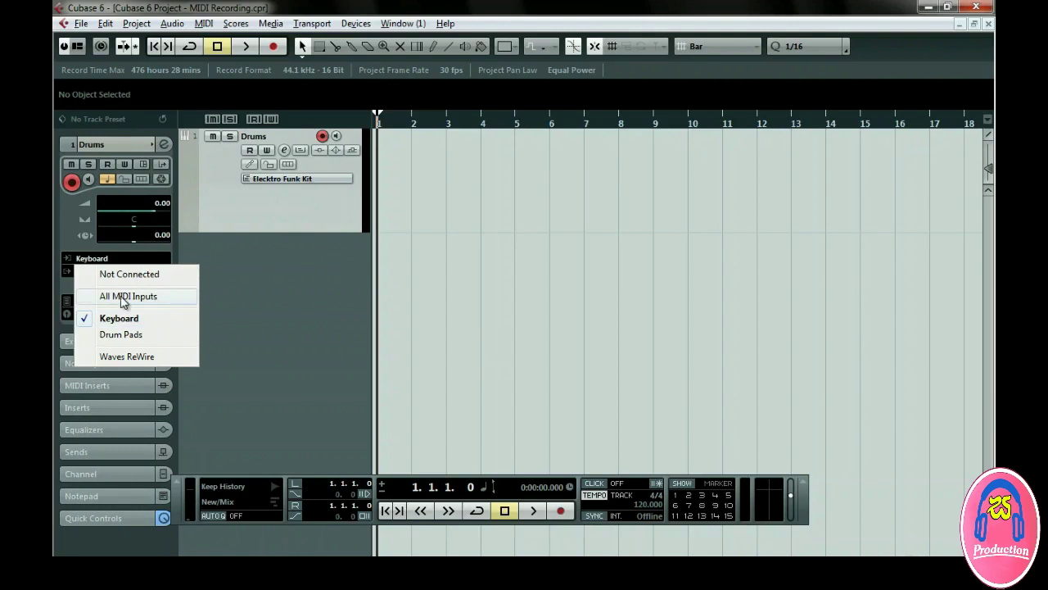
pyautogui.click(183, 316)
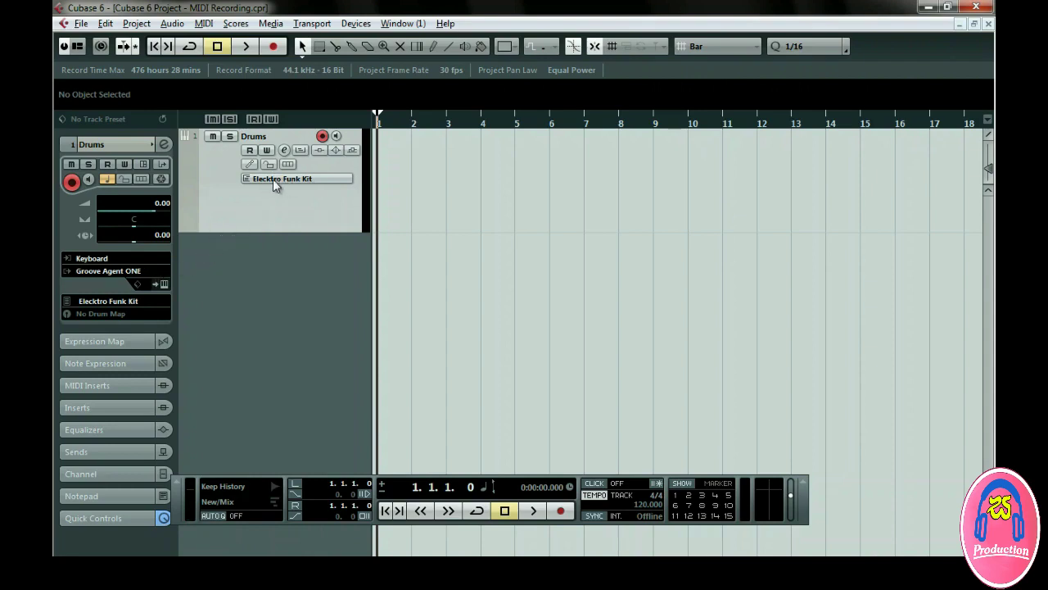
# Browse the drum kit and Drum&Perc track presets, leaving Elecktro Funk Kit loaded.
pyautogui.click(136, 303)
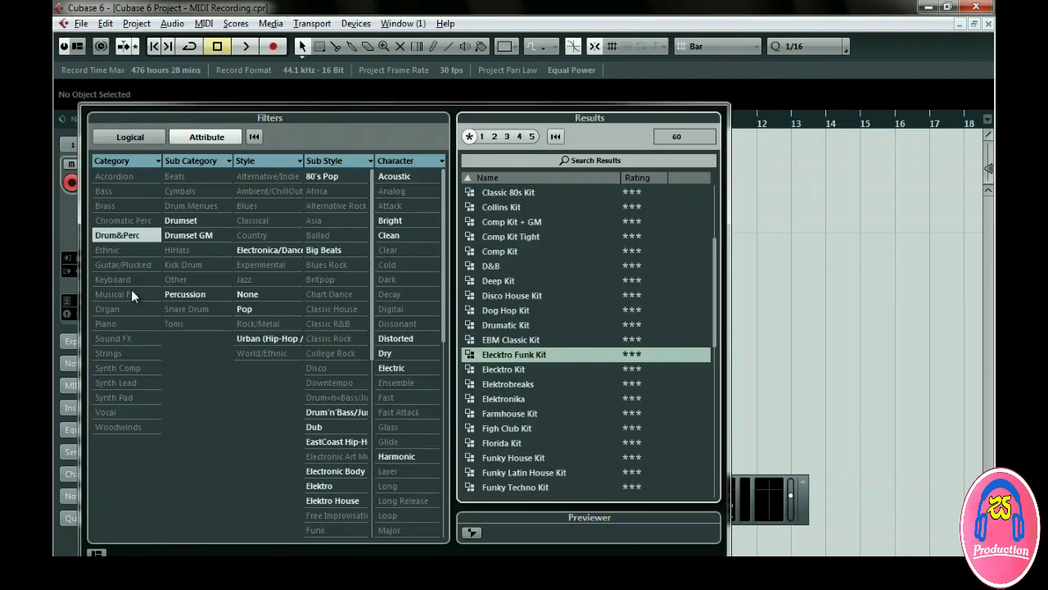
pyautogui.click(68, 237)
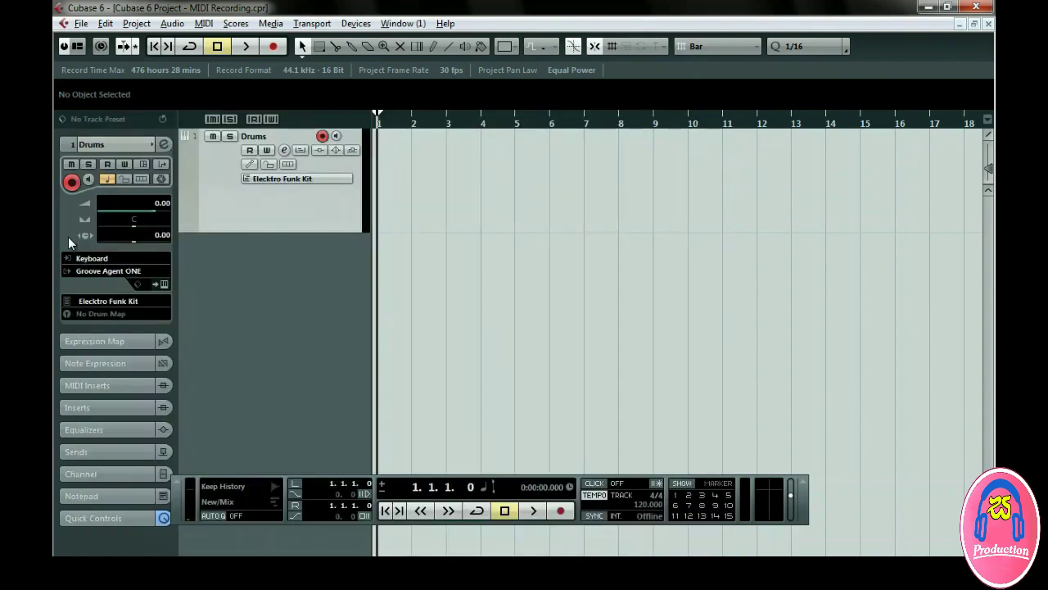
pyautogui.click(108, 118)
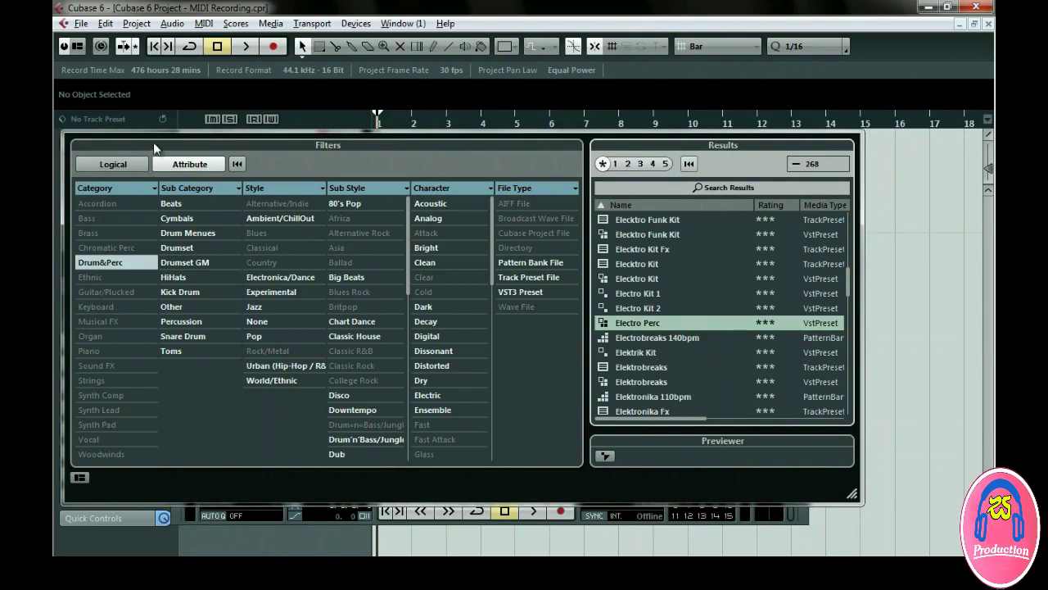
pyautogui.click(129, 118)
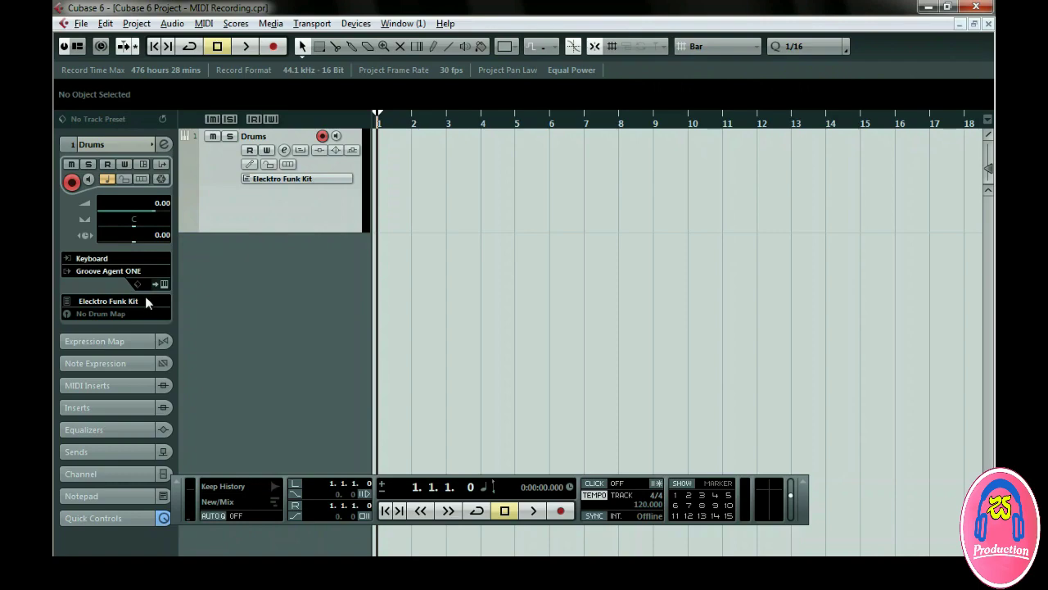
pyautogui.click(123, 118)
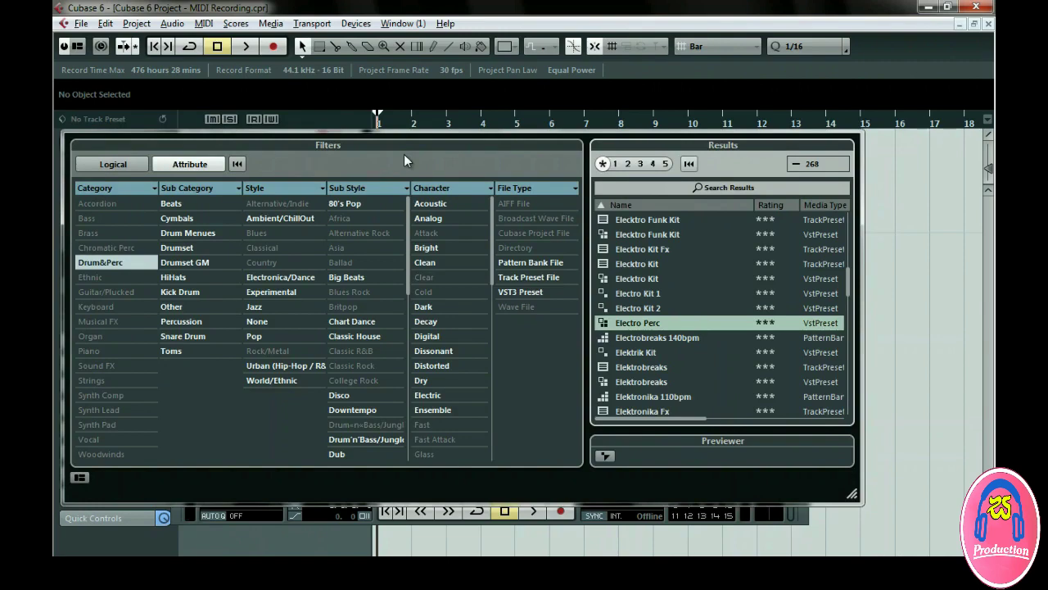
pyautogui.click(341, 121)
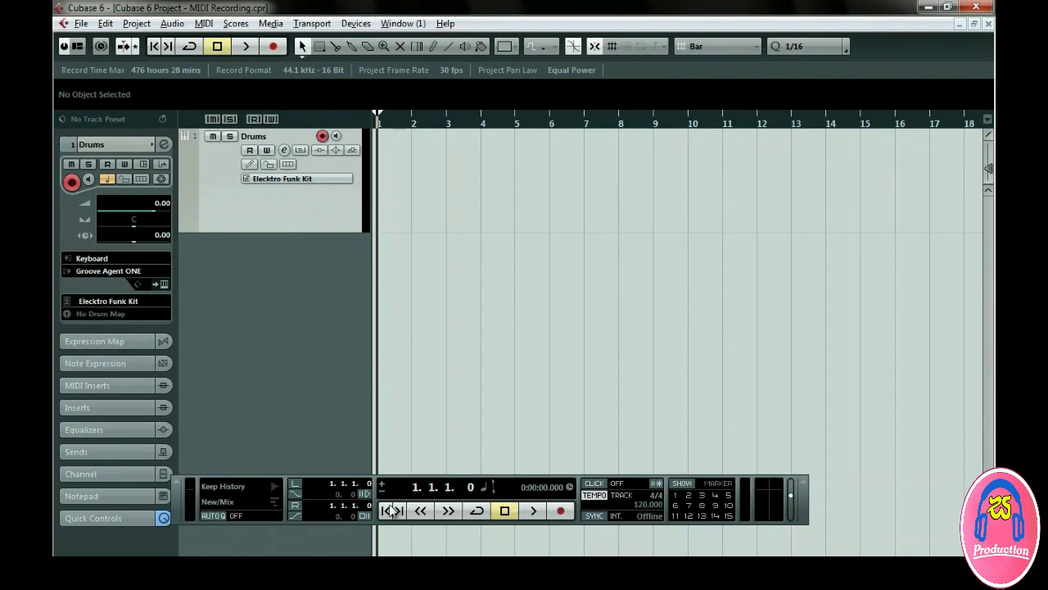
# Record a drum part across bars 1–5 on the Drums track, then play it back from the start.
pyautogui.click(561, 511)
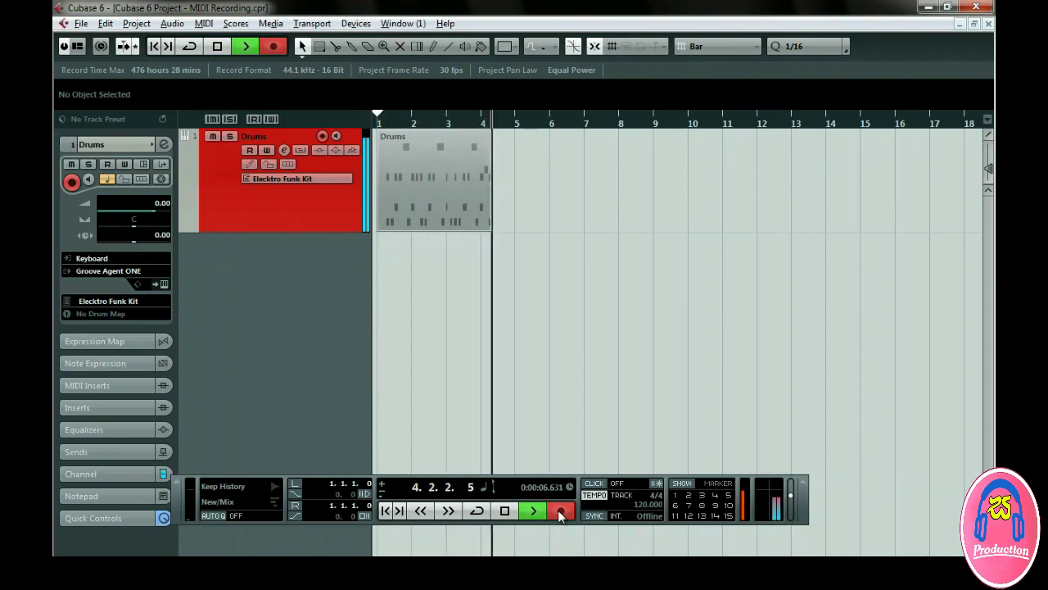
pyautogui.press('space')
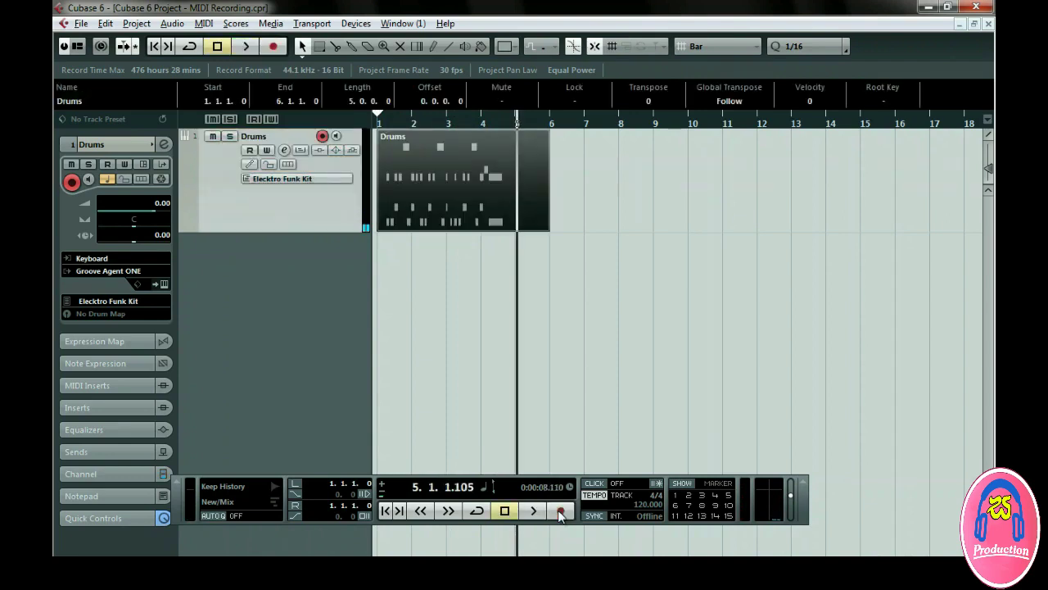
pyautogui.press('Home')
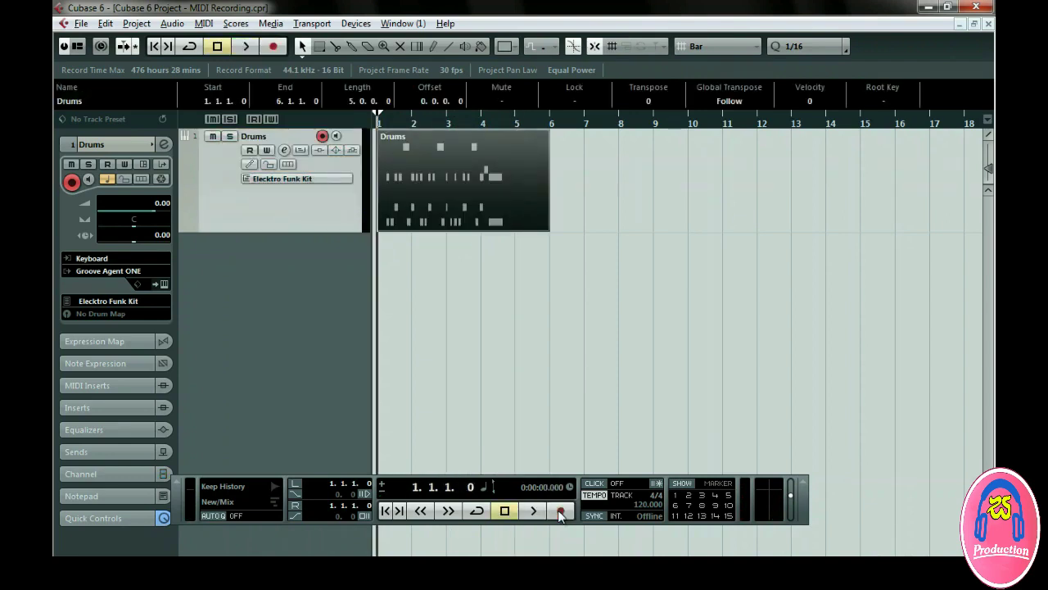
pyautogui.press('space')
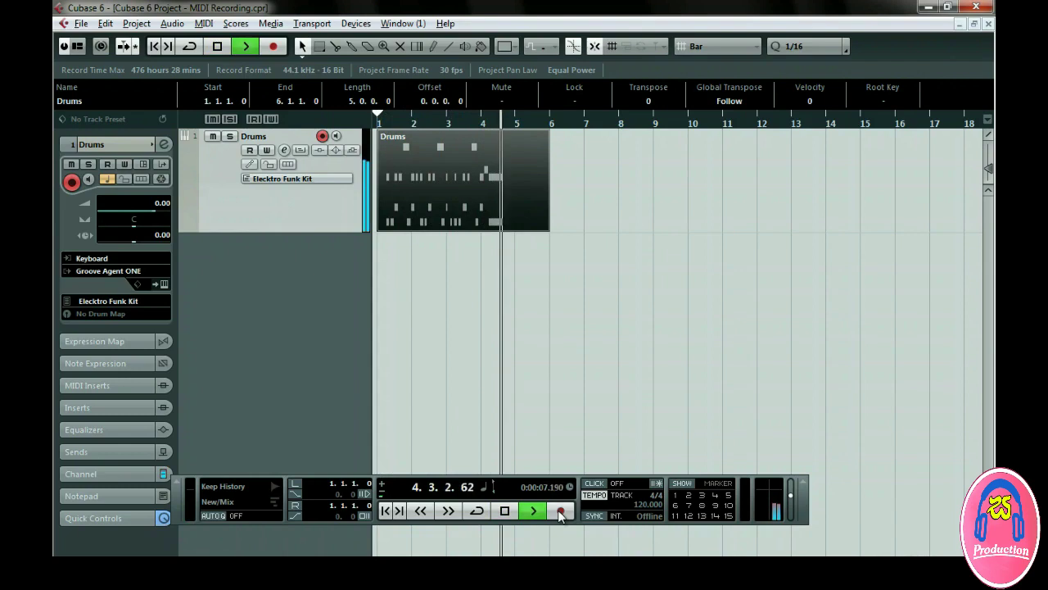
pyautogui.press('space')
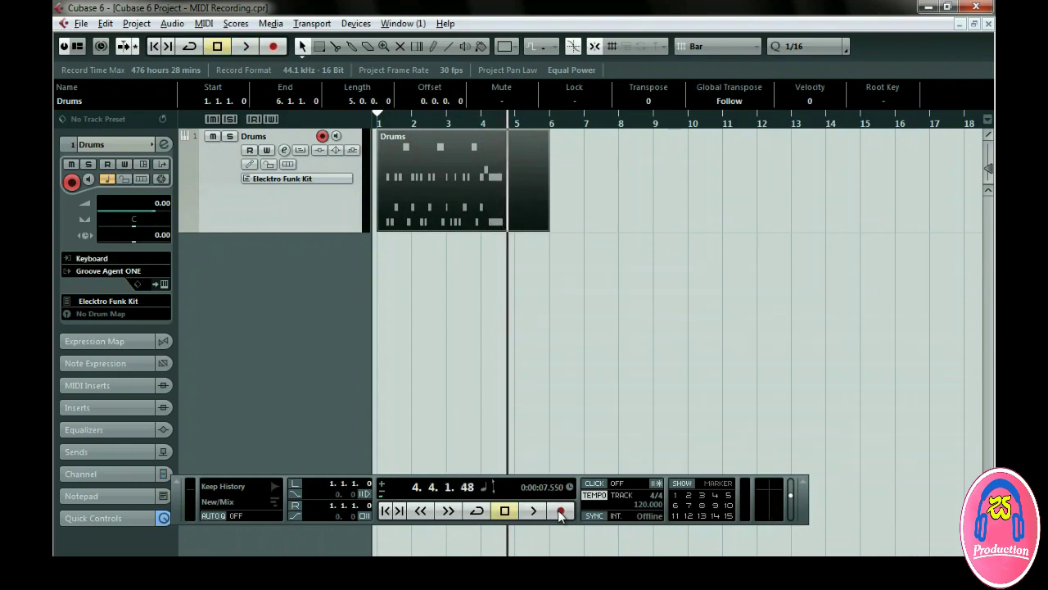
# Enable the metronome click and set a fixed tempo of 130 BPM, then bring up Metronome Setup.
pyautogui.click(596, 484)
pyautogui.click(596, 495)
pyautogui.click(641, 507)
pyautogui.write('130')
pyautogui.press('Return')
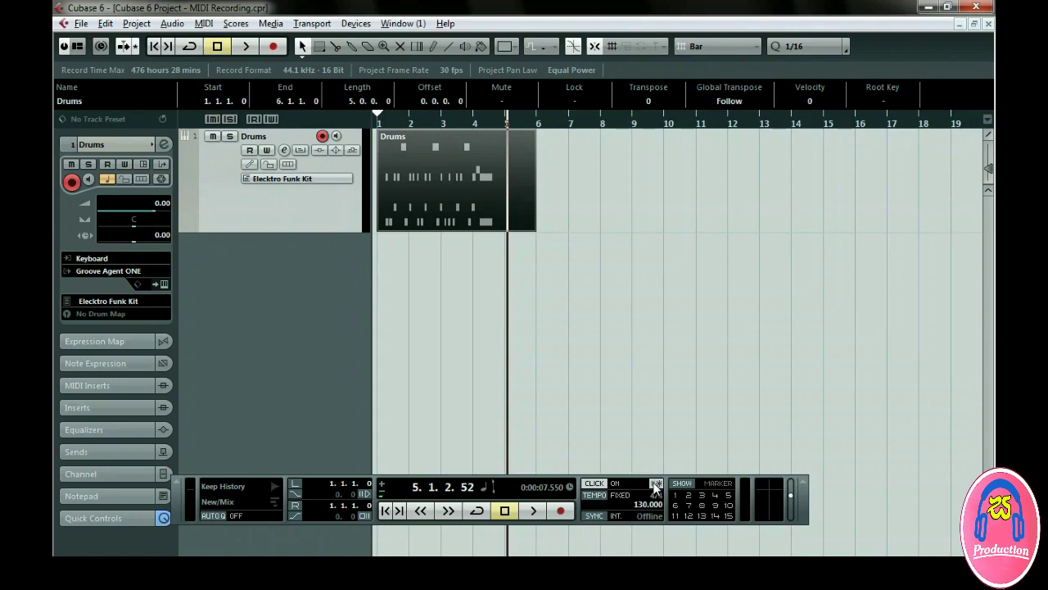
pyautogui.keyDown('ctrl'); pyautogui.click(603, 483); pyautogui.keyUp('ctrl')
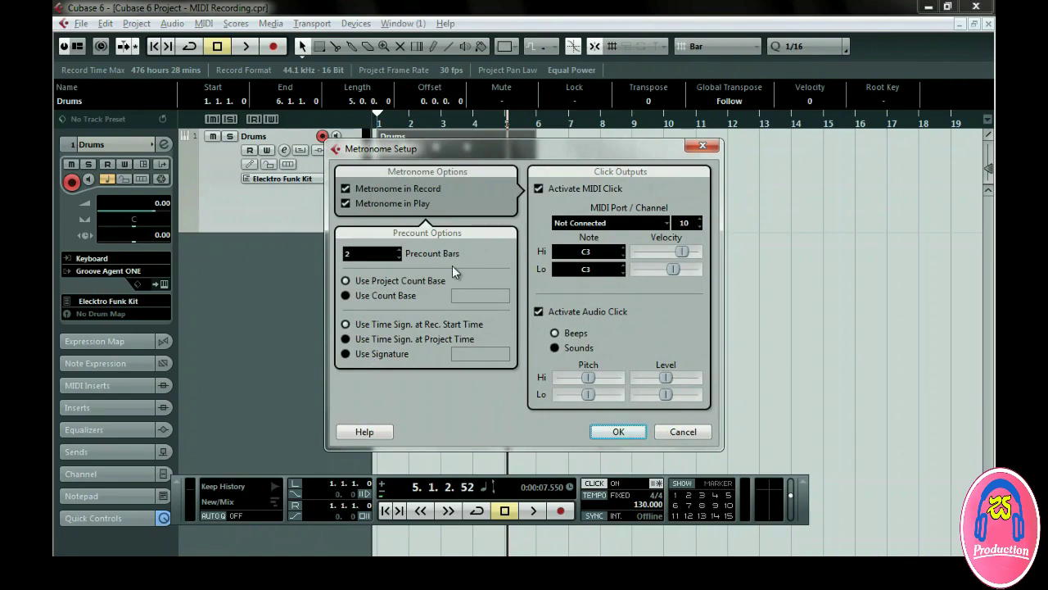
pyautogui.click(619, 432)
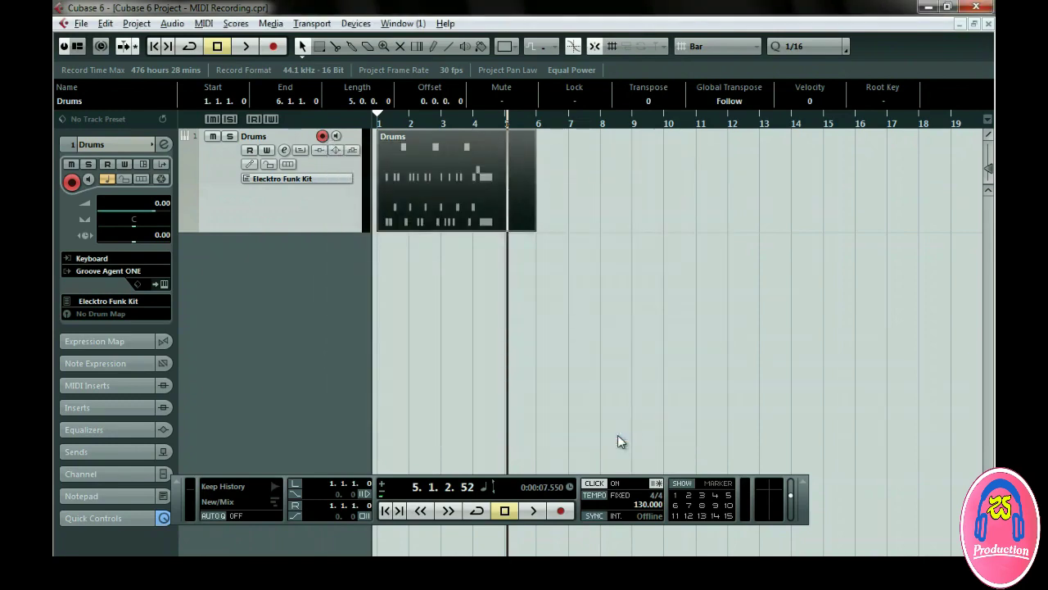
# Delete the first Drums part and turn on Cycle with the right locator at bar 5.
pyautogui.moveTo(618, 435); pyautogui.dragTo(458, 213)
pyautogui.press('Delete')
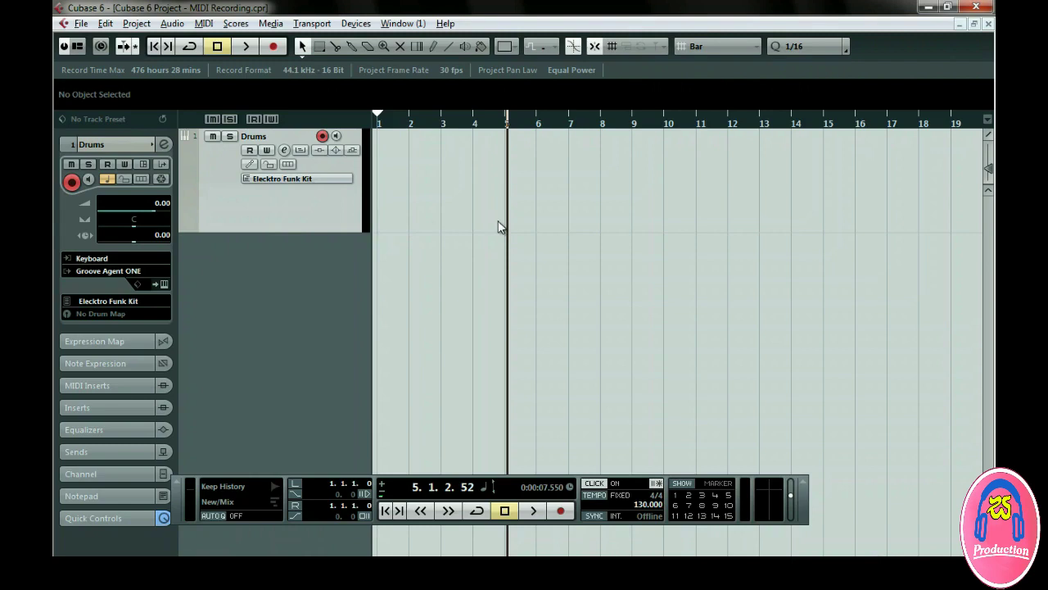
pyautogui.click(479, 510)
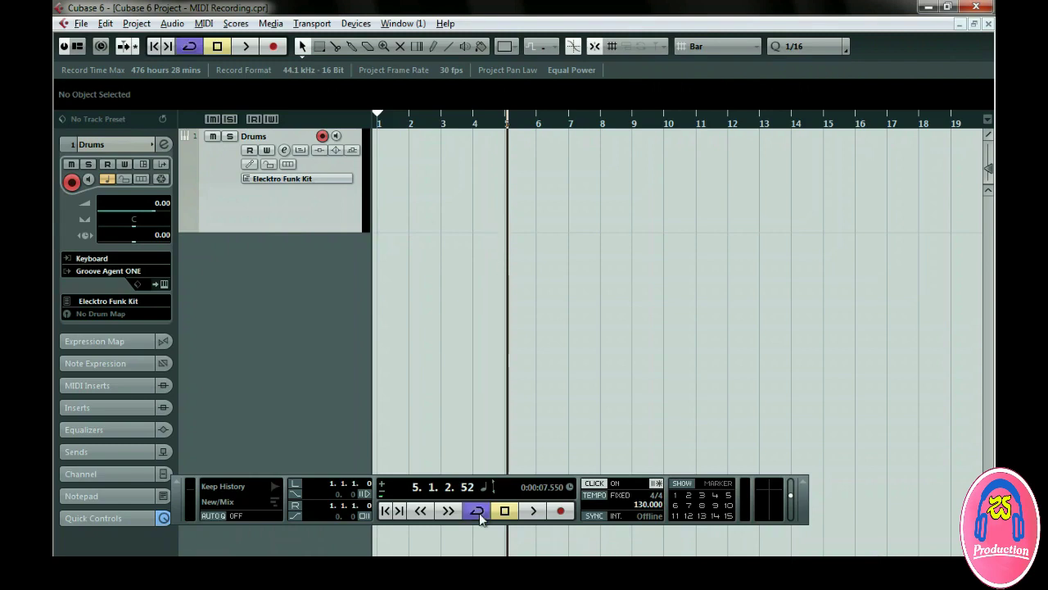
pyautogui.click(335, 506)
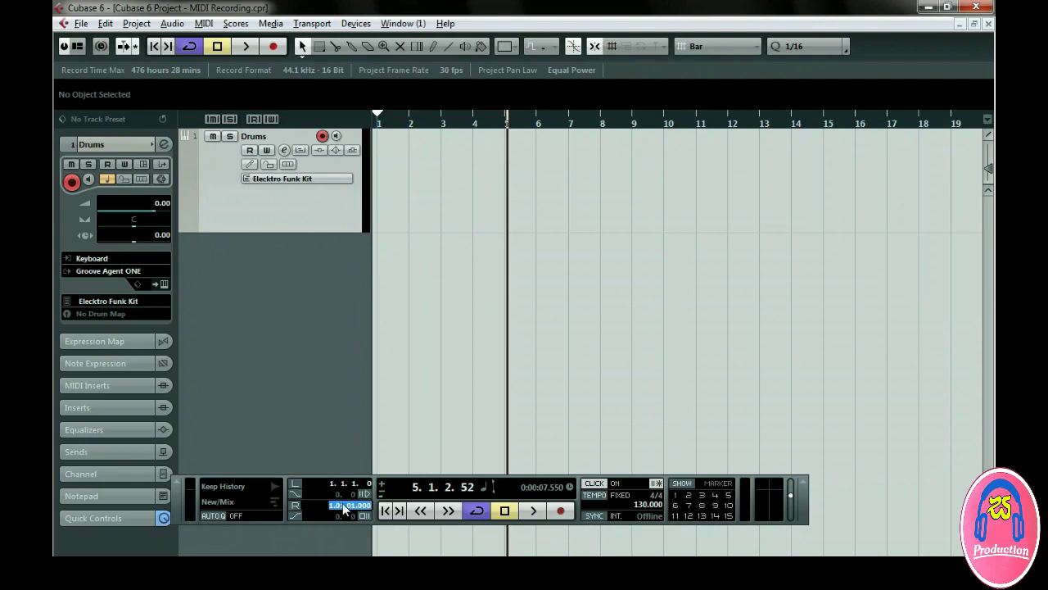
pyautogui.press('Return')
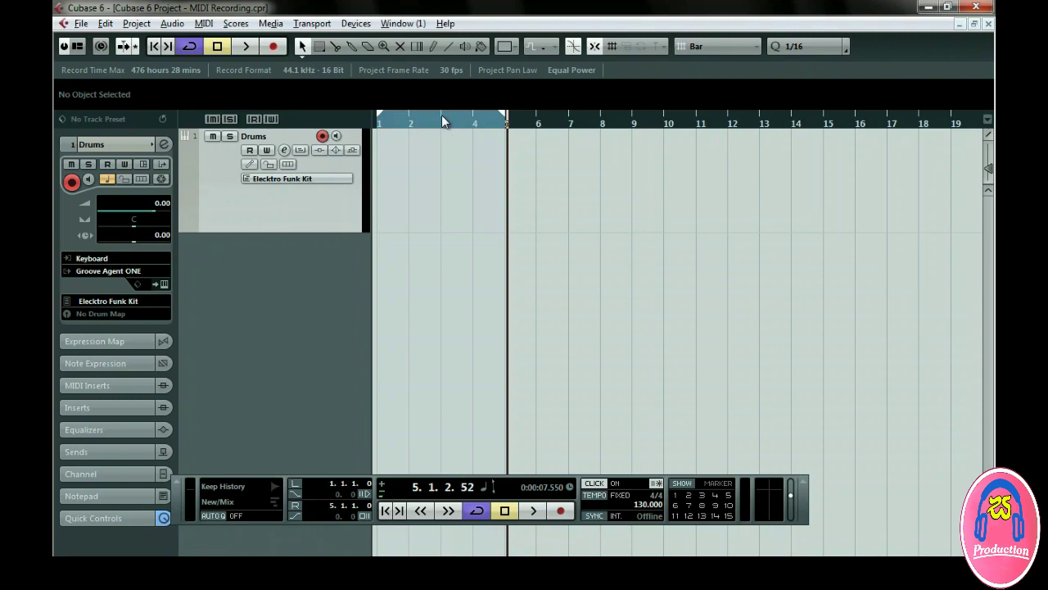
# Fit the cycle region over bars 1–5 in the ruler and start recording a new take.
pyautogui.moveTo(442, 115)
pyautogui.mouseDown()
pyautogui.moveTo(536, 115)
pyautogui.moveTo(439, 114)
pyautogui.mouseUp()
pyautogui.moveTo(506, 115)
pyautogui.mouseDown()
pyautogui.moveTo(604, 122)
pyautogui.moveTo(508, 122)
pyautogui.mouseUp()
pyautogui.click(552, 514)
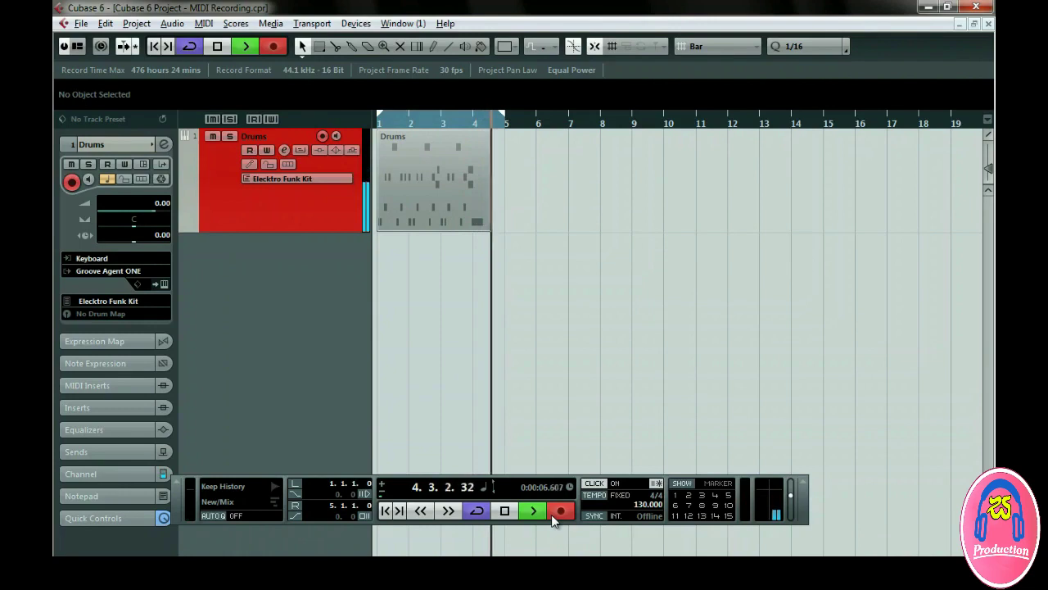
pyautogui.press('space')
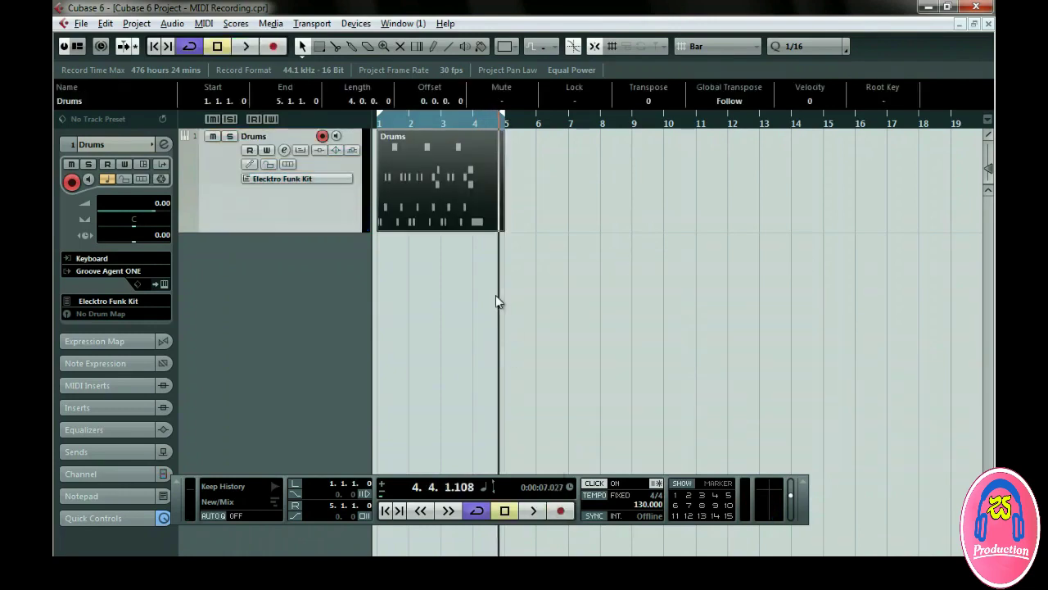
pyautogui.press('Delete')
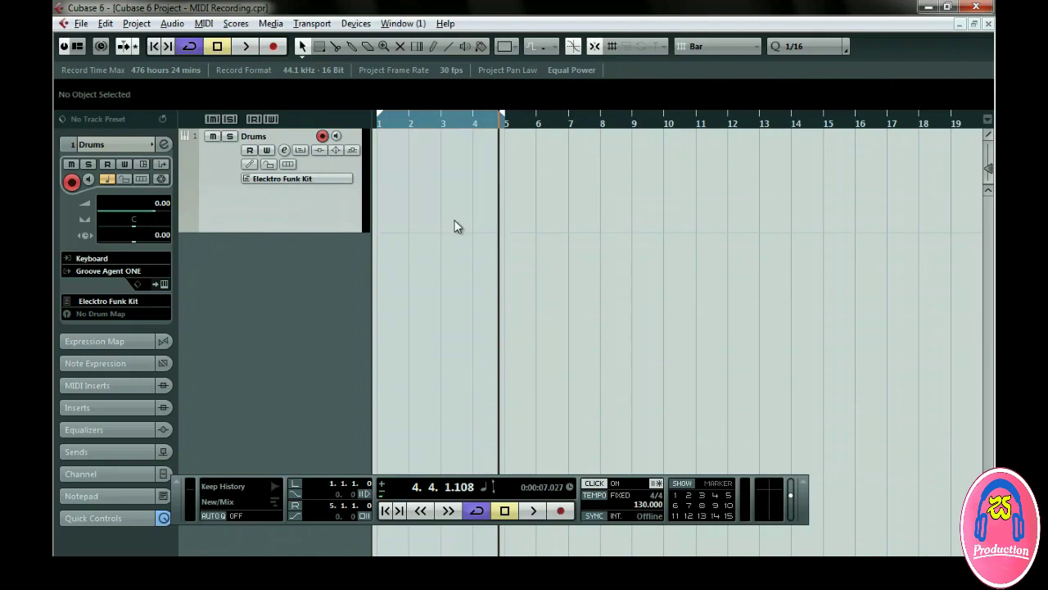
# Cycle-record a test take from bar 1, then stop, delete it and return to the start.
pyautogui.press('Home')
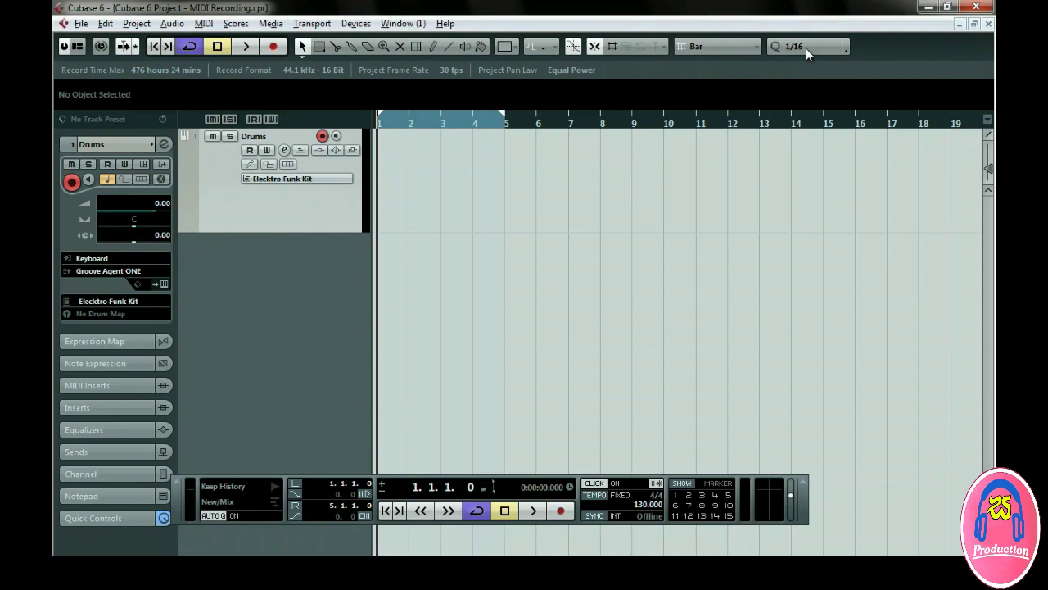
pyautogui.press('KP_Multiply')
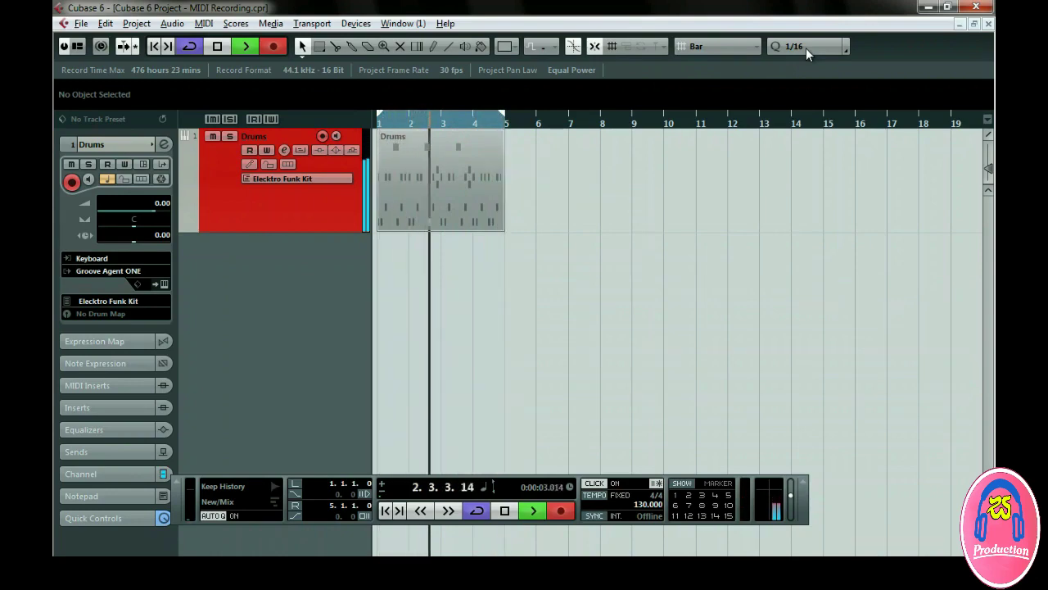
pyautogui.press('c')
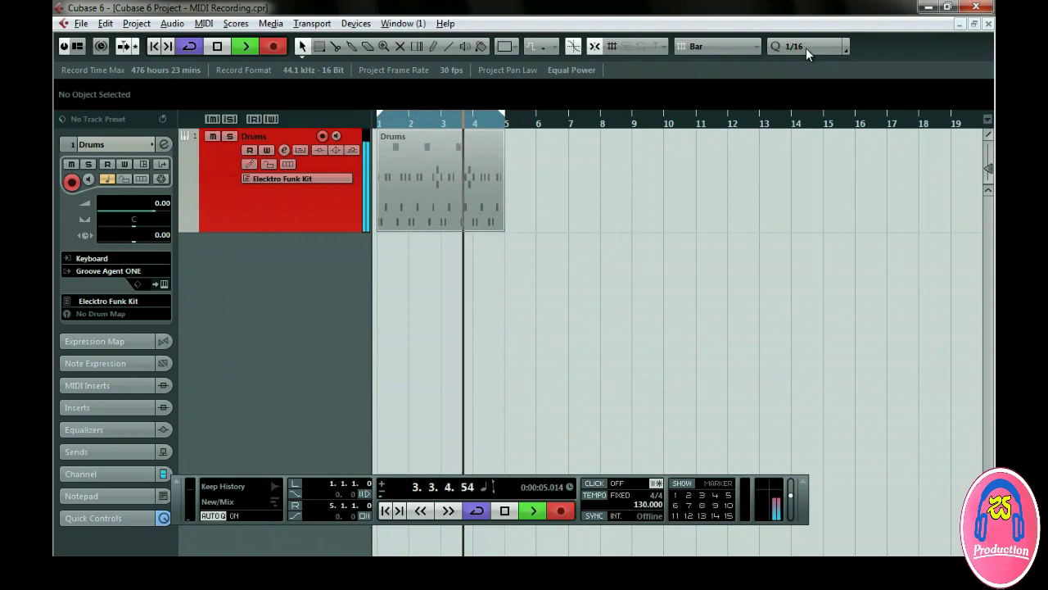
pyautogui.press('space')
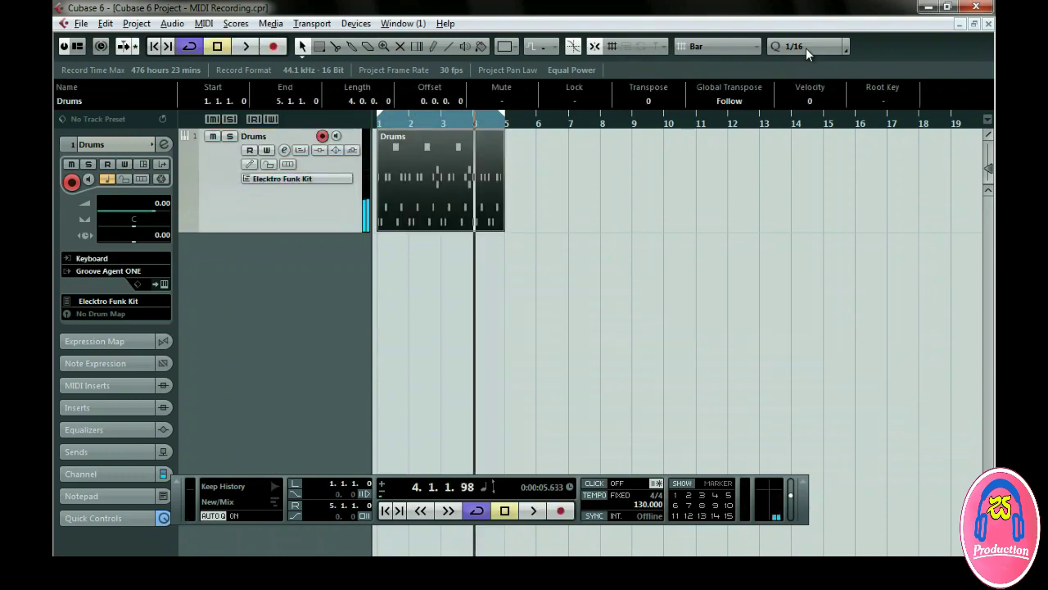
pyautogui.press('c')
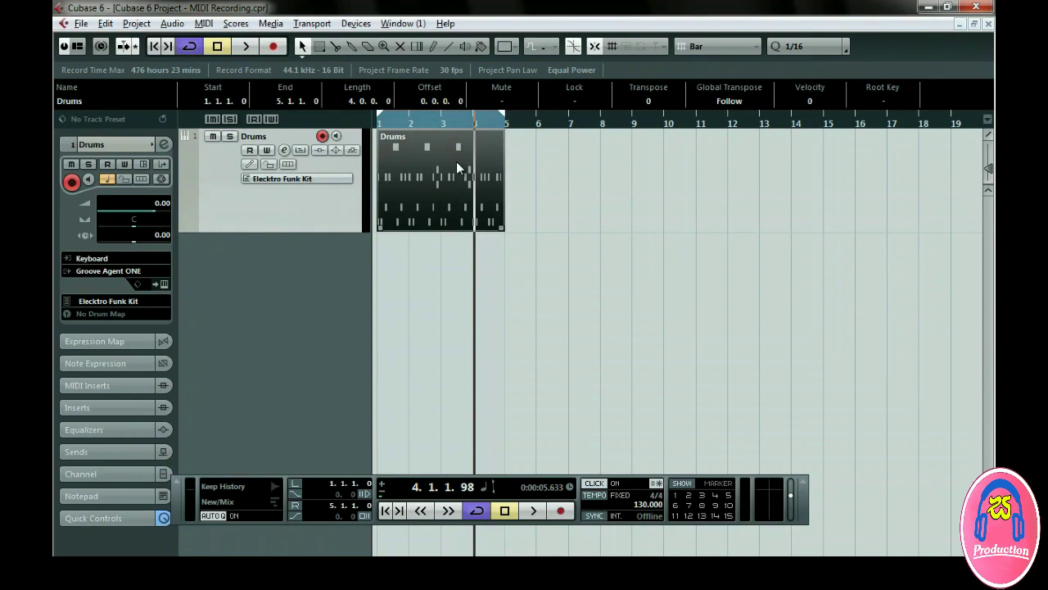
pyautogui.press('Delete')
pyautogui.press('Home')
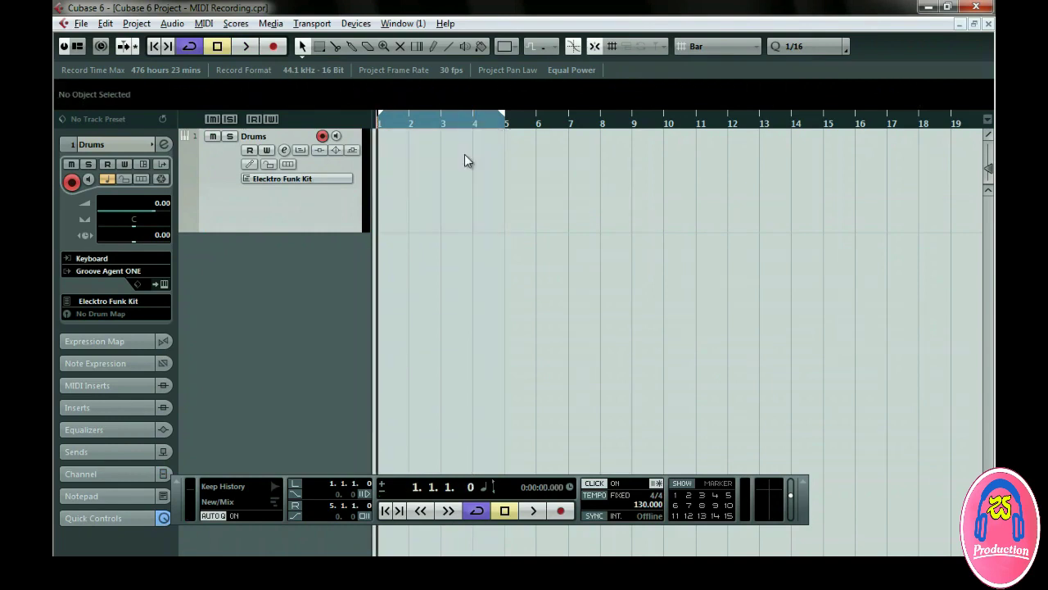
# Start cycle recording the drum beat over the bar 1–5 loop and switch the click off.
pyautogui.press('KP_Multiply')
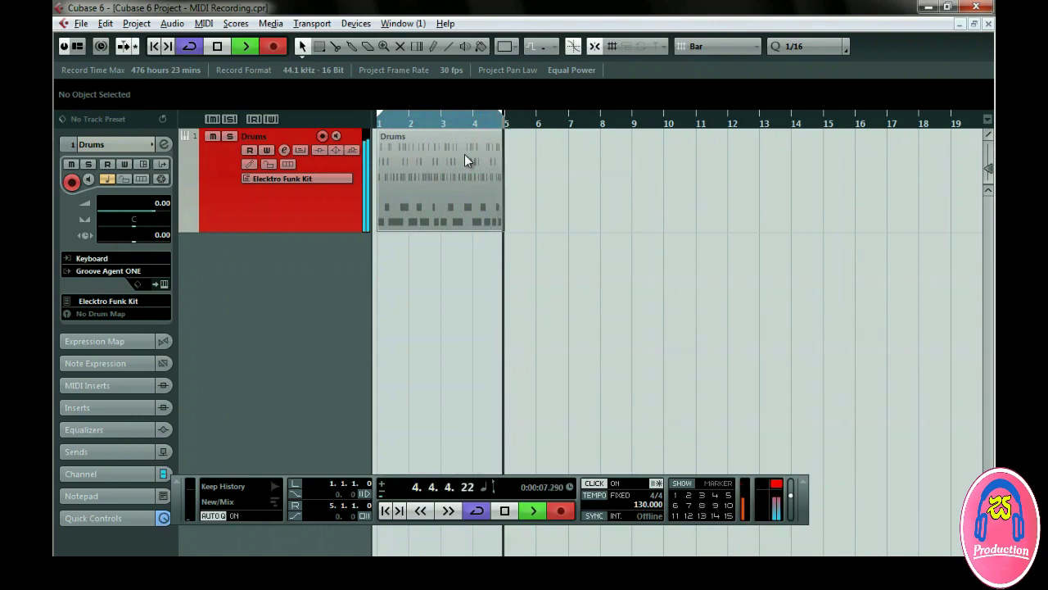
pyautogui.press('c')
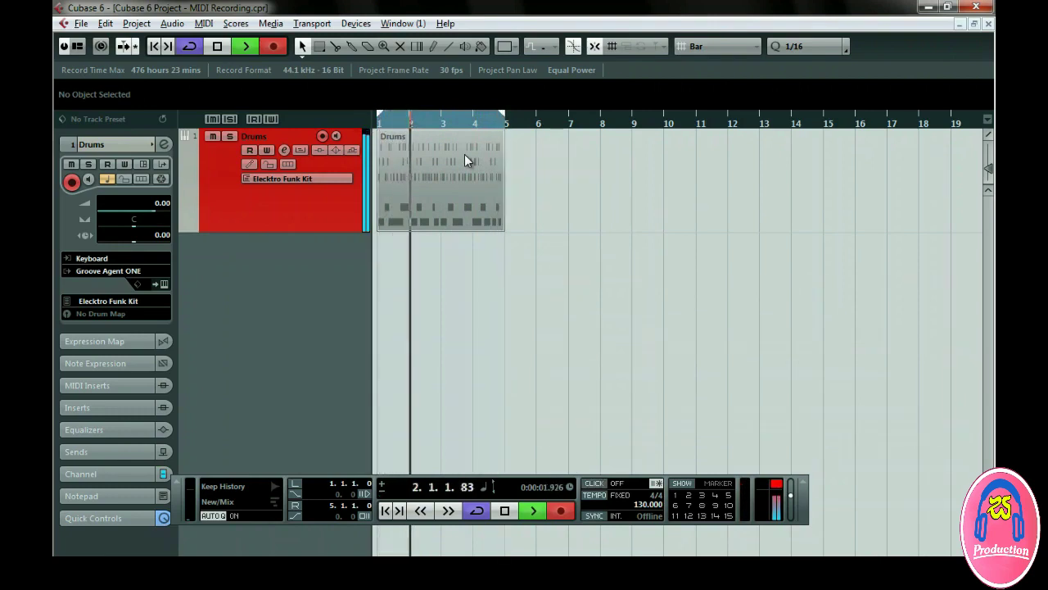